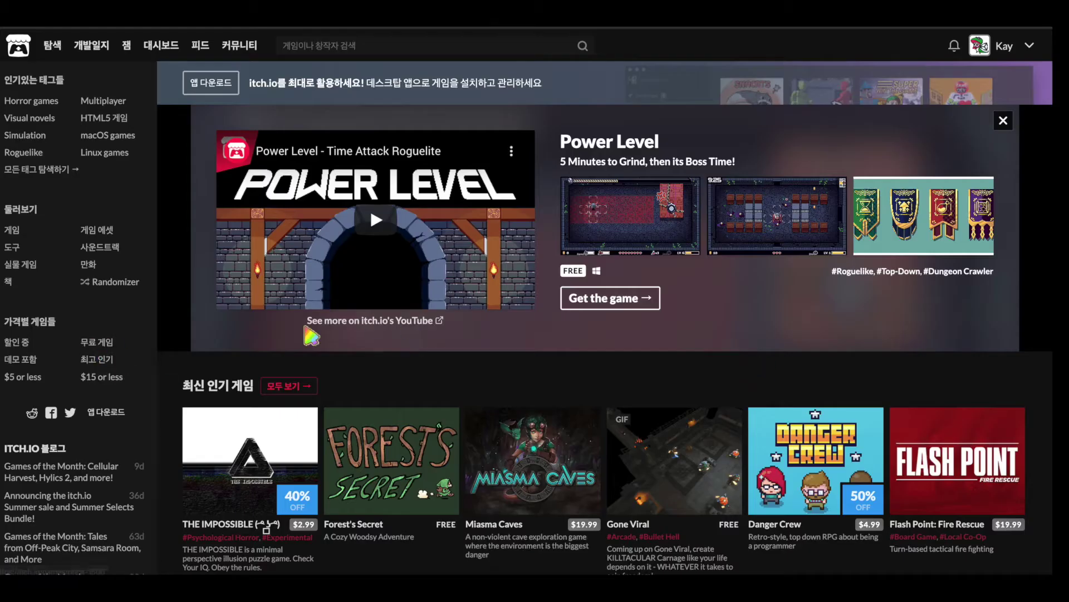
# Browse itch.io's game assets and scroll to the Nature Platformer Tileset [16x16] level screenshots.
pyautogui.click(104, 234)
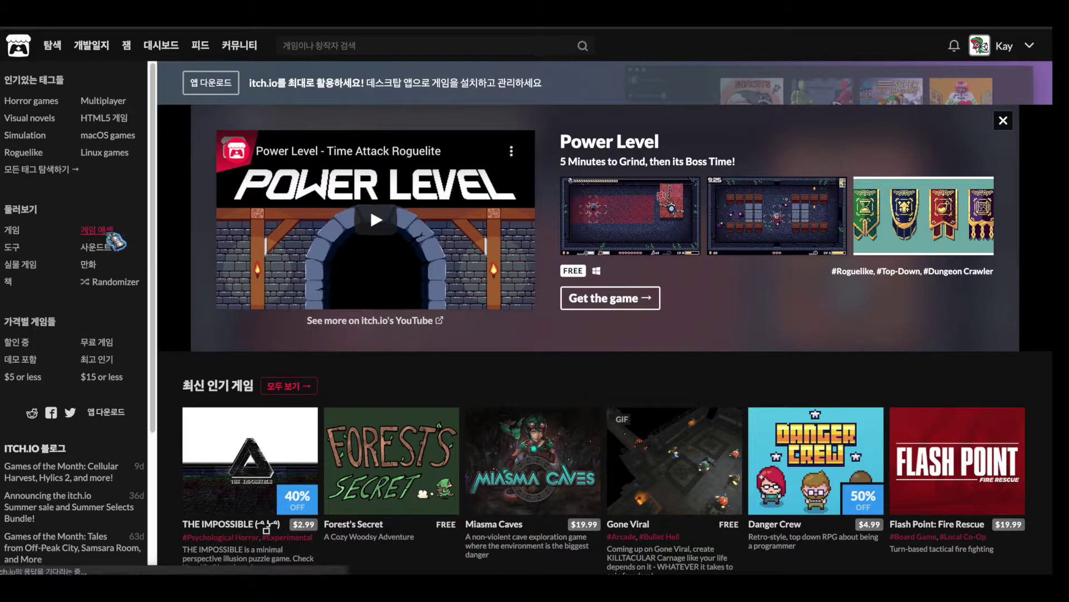
pyautogui.scroll(-10, 502, 122)
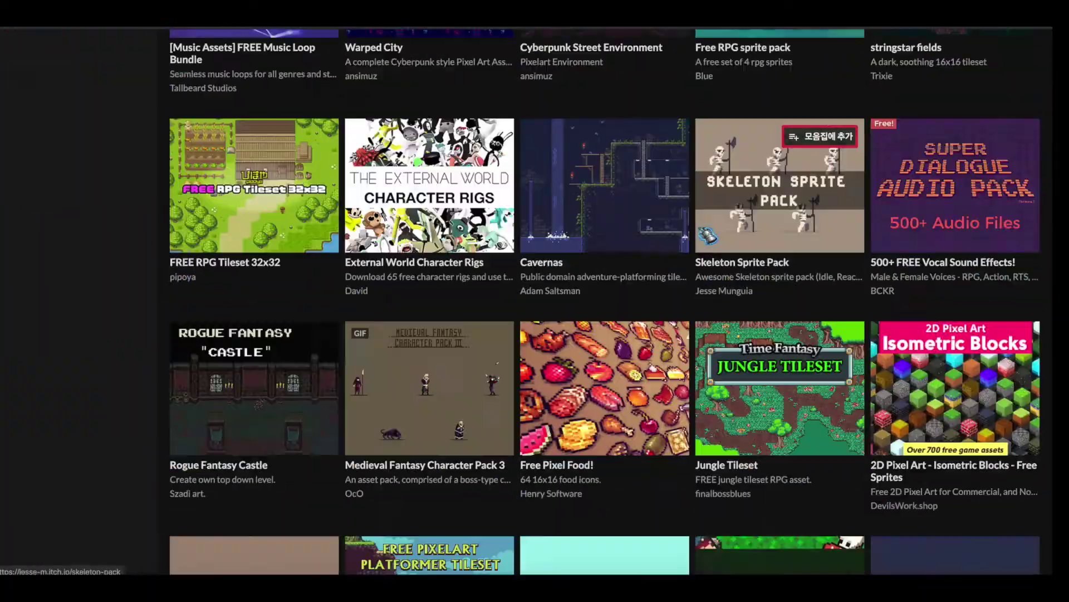
pyautogui.scroll(-10, 557, 156)
pyautogui.scroll(-10, 640, 195)
pyautogui.scroll(-10, 708, 234)
pyautogui.scroll(-10, 669, 262)
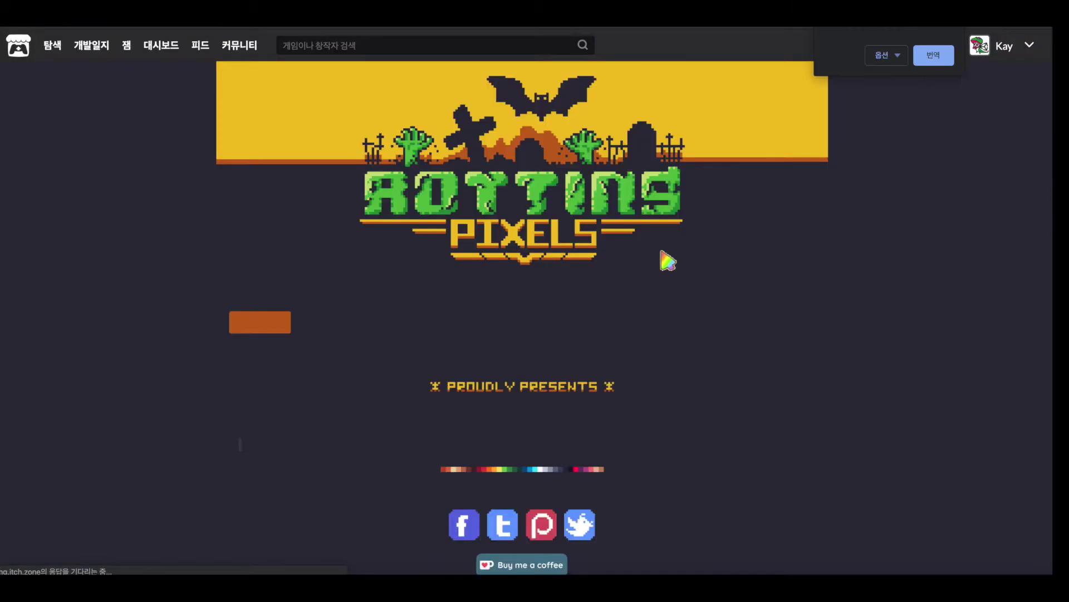
pyautogui.scroll(-8, 788, 268)
pyautogui.scroll(-2, 896, 284)
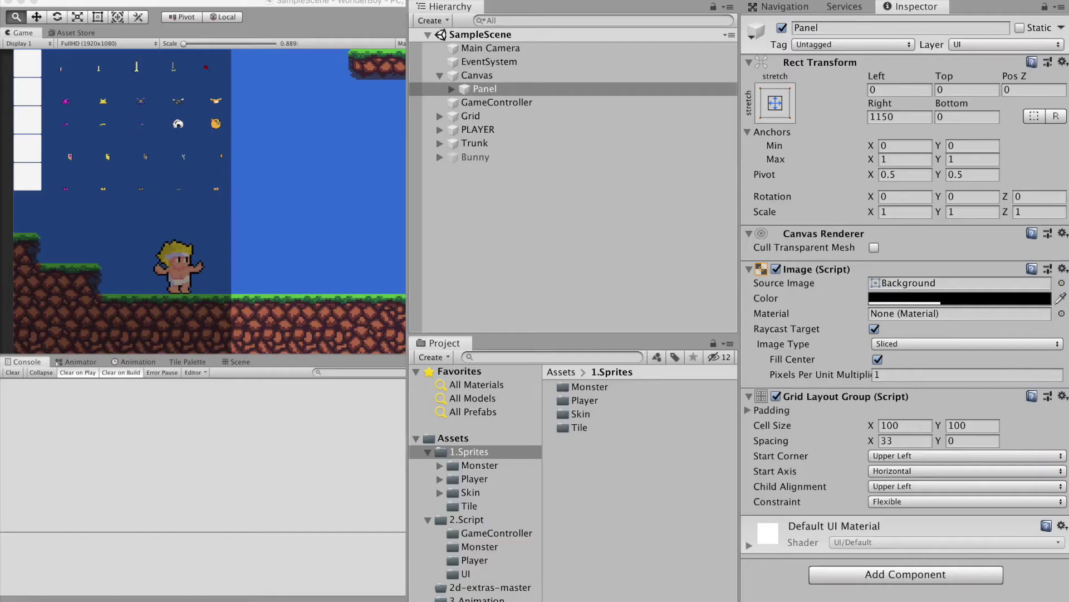
# Create a Tile2 folder inside 1.Sprites and drag the tileset PNG into it.
pyautogui.rightClick(604, 380)
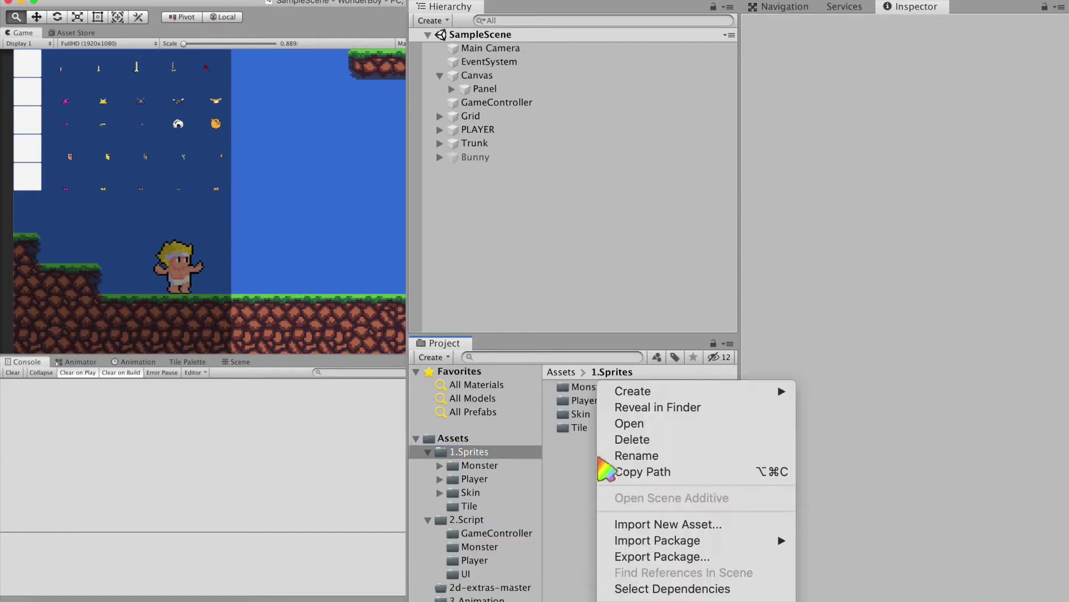
pyautogui.click(892, 136)
pyautogui.write('Tile2')
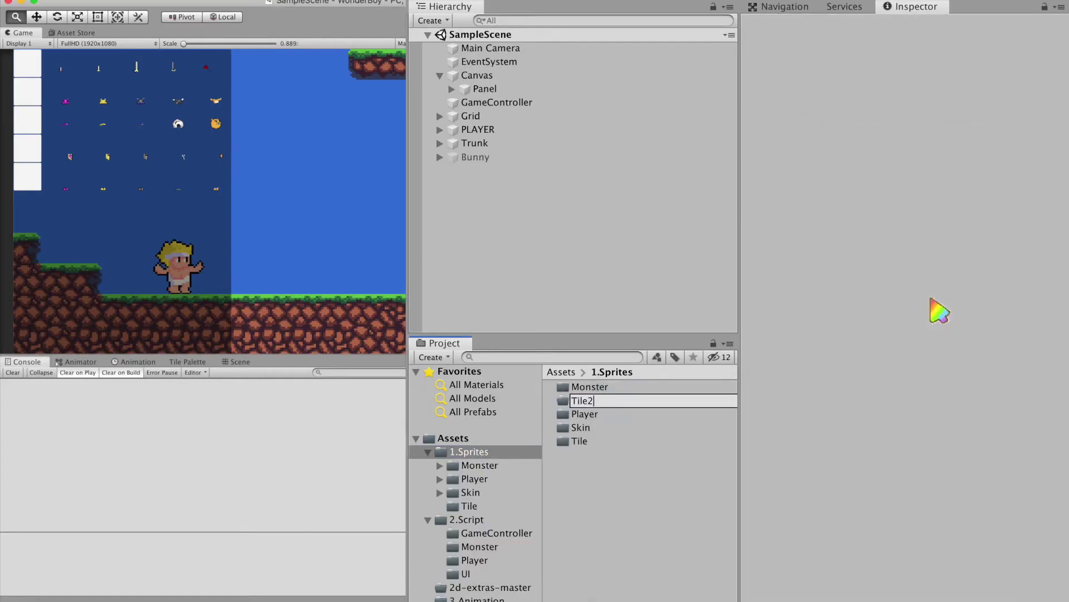
pyautogui.press('Return')
pyautogui.doubleClick(605, 441)
pyautogui.press('super+Tab')
pyautogui.moveTo(210, 159); pyautogui.dragTo(140, 132)
pyautogui.moveTo(269, 181)
pyautogui.mouseDown()
pyautogui.moveTo(647, 486)
pyautogui.moveTo(574, 393)
pyautogui.mouseUp()
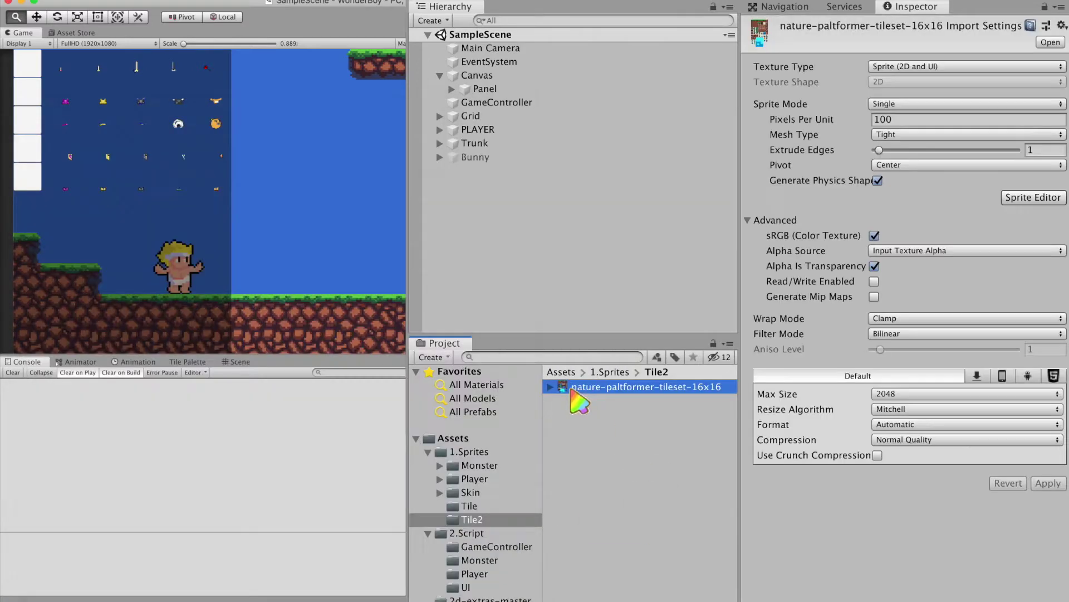
# Import the tileset as Multiple sprites with Point filter, no compression and max size 256.
pyautogui.click(903, 103)
pyautogui.click(919, 115)
pyautogui.write('16')
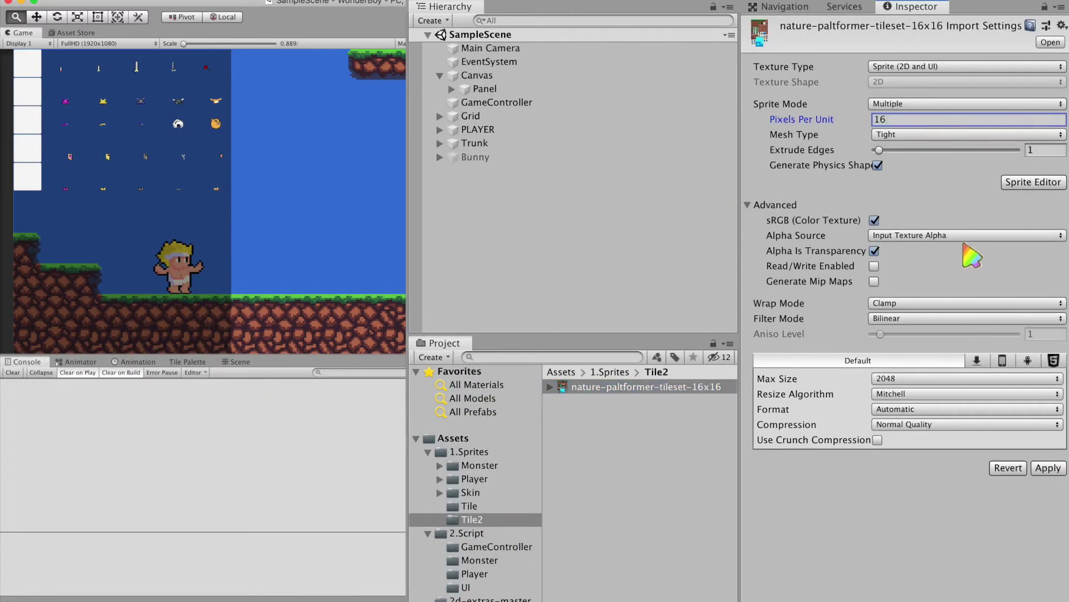
pyautogui.click(936, 303)
pyautogui.click(936, 306)
pyautogui.click(936, 318)
pyautogui.click(936, 306)
pyautogui.click(922, 424)
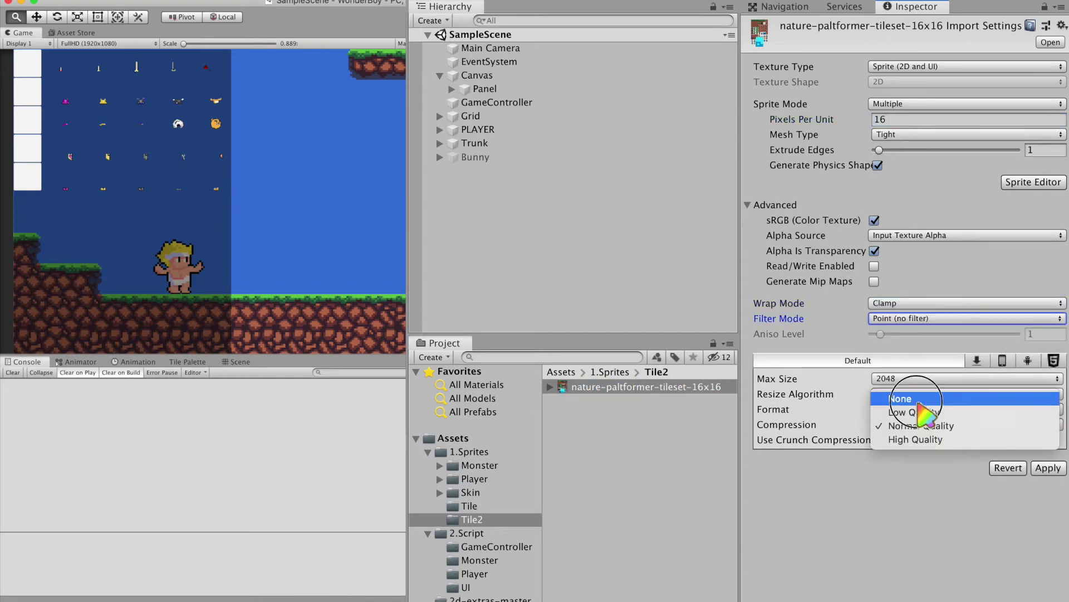
pyautogui.click(916, 399)
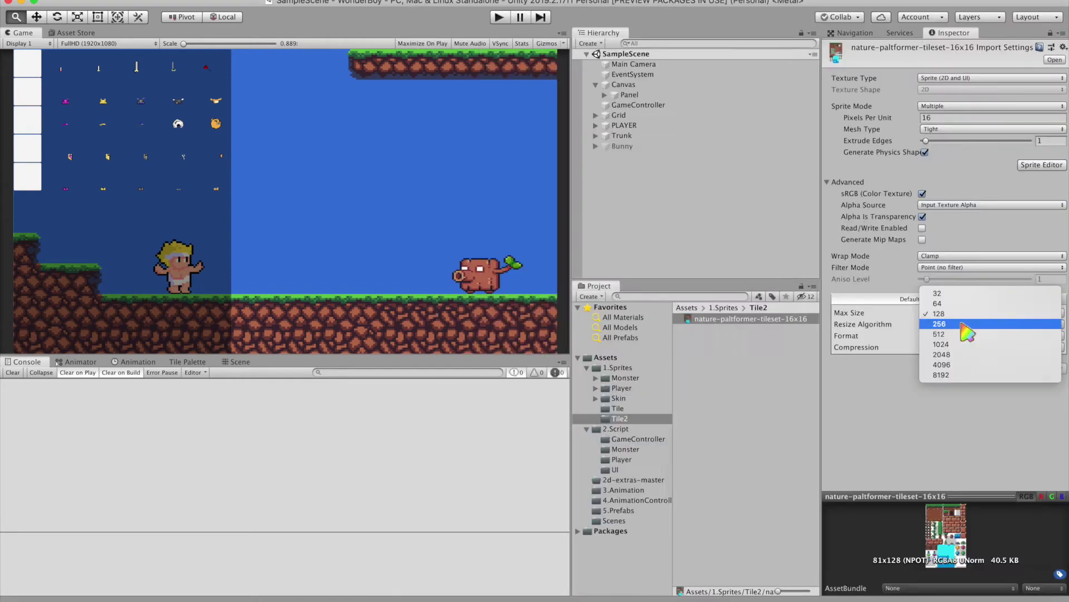
pyautogui.click(902, 330)
pyautogui.click(1061, 372)
# Slice the tileset by 16×16 cell size in the Sprite Editor, apply, and bring up the Tile Palette.
pyautogui.click(1041, 166)
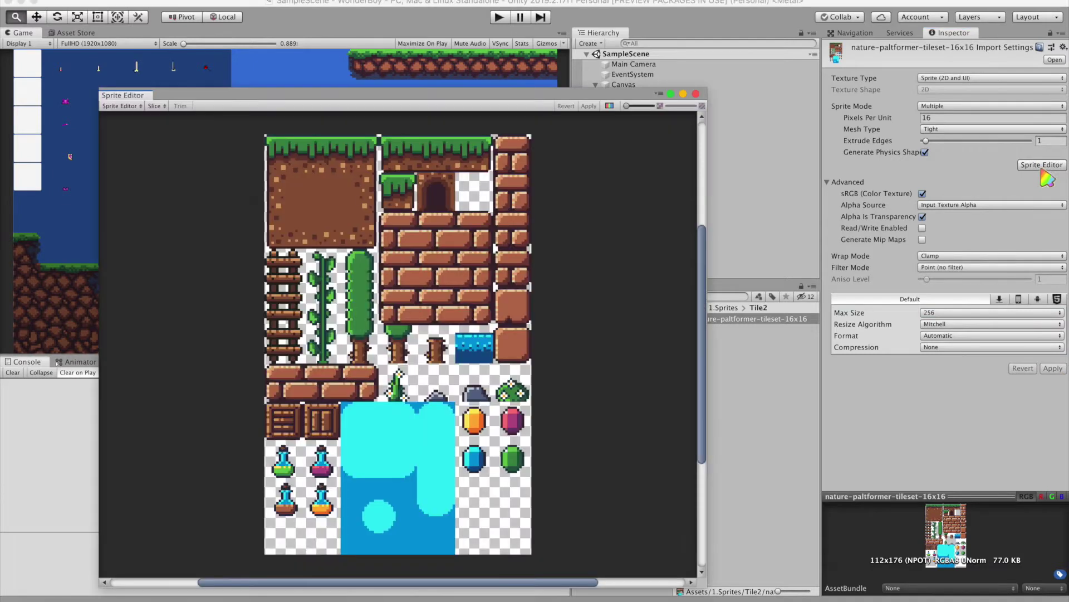
pyautogui.click(157, 106)
pyautogui.click(246, 118)
pyautogui.click(269, 125)
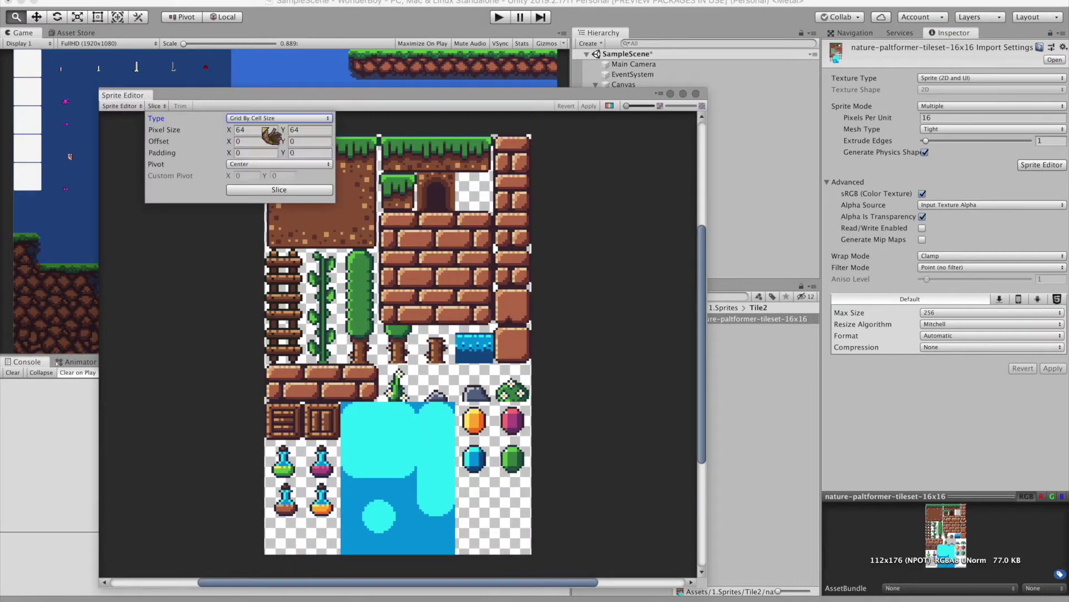
pyautogui.write('16')
pyautogui.click(279, 189)
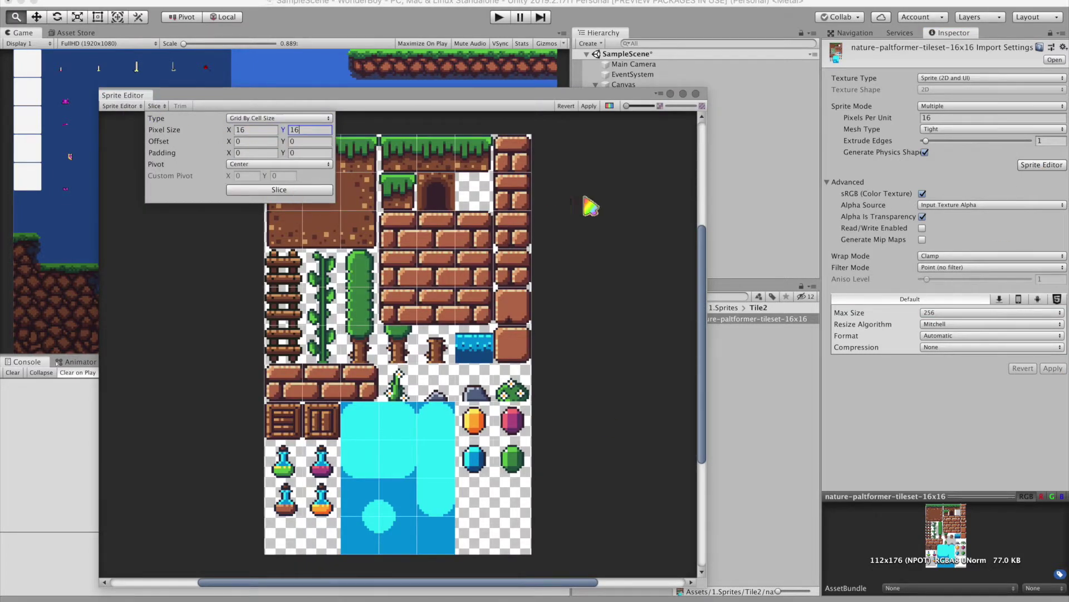
pyautogui.click(590, 107)
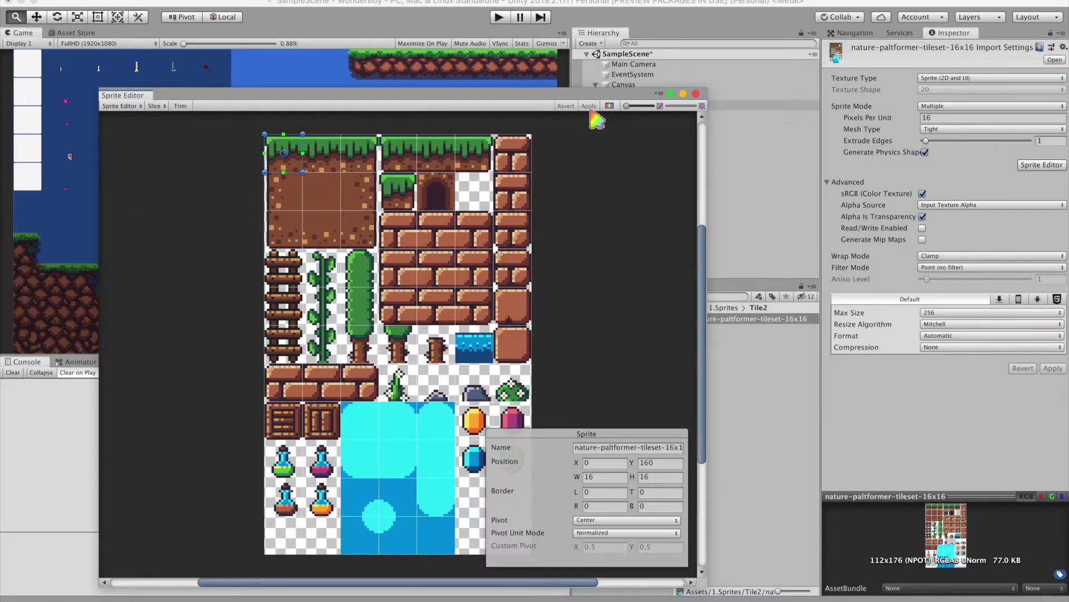
pyautogui.click(696, 94)
pyautogui.click(261, 294)
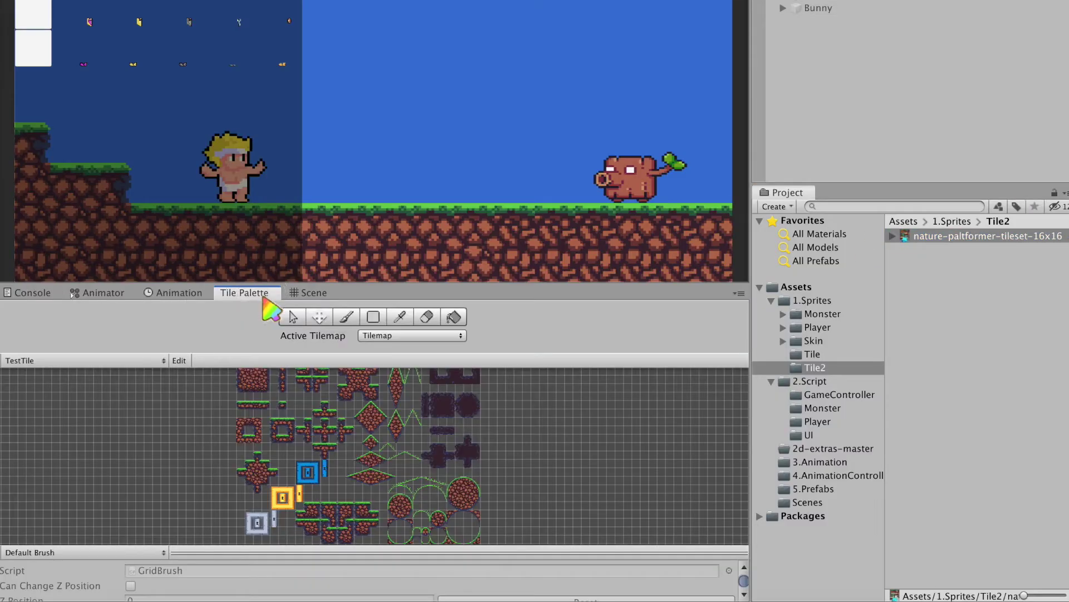
# Create the Paltformer2 palette in Tile2 and fill it with the sliced nature tileset tiles.
pyautogui.click(49, 361)
pyautogui.click(73, 397)
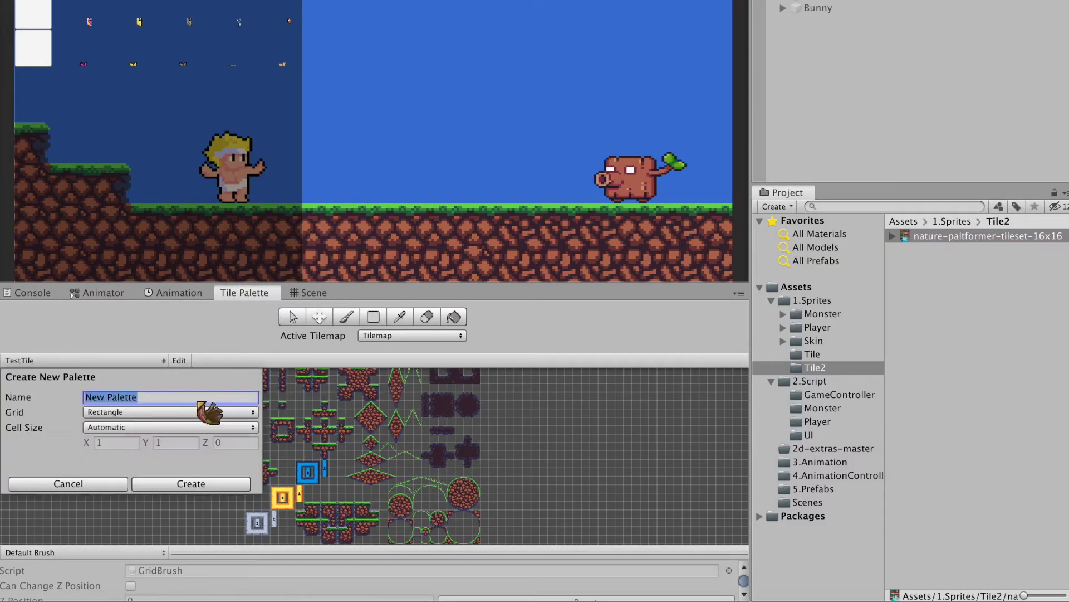
pyautogui.click(190, 484)
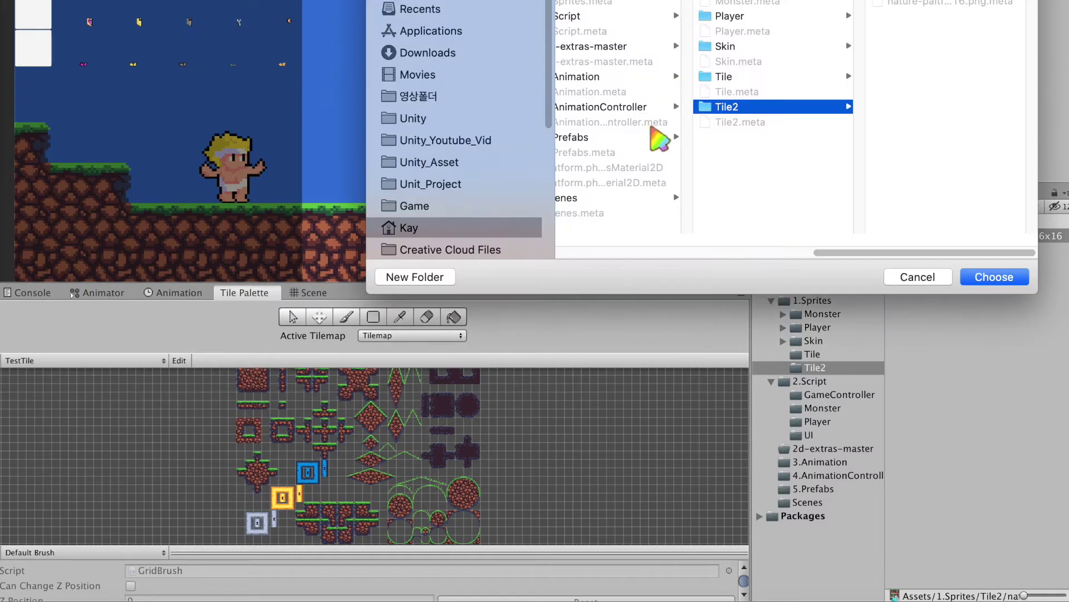
pyautogui.click(993, 278)
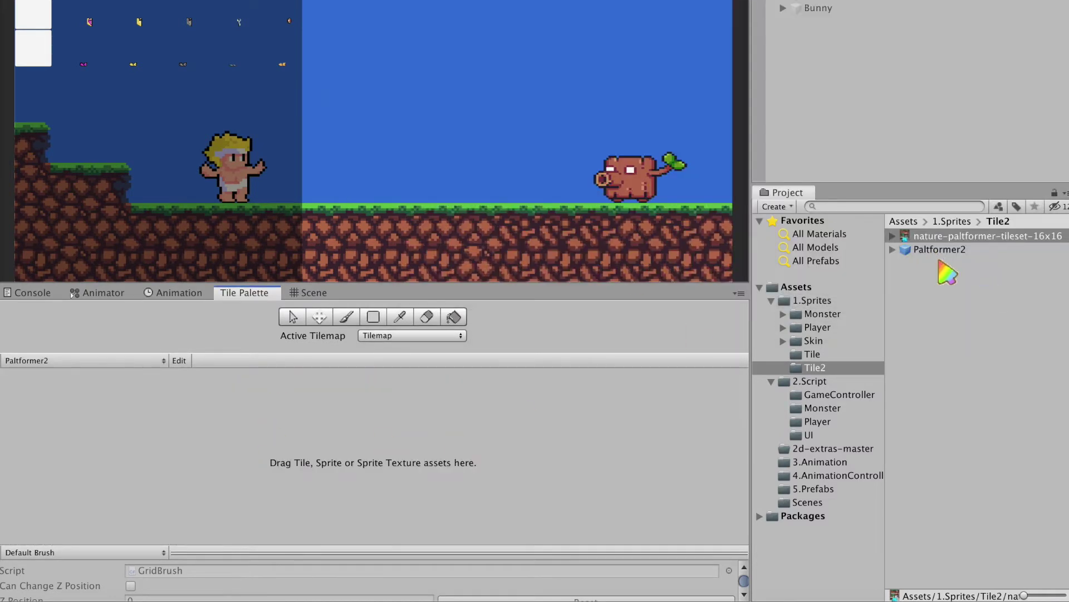
pyautogui.moveTo(980, 236); pyautogui.dragTo(315, 435)
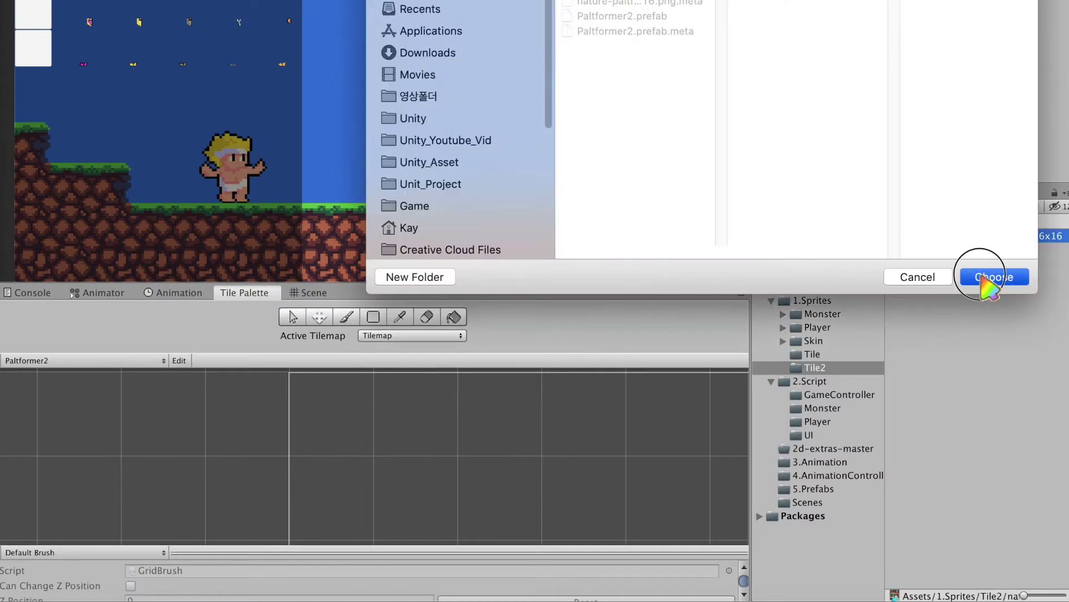
pyautogui.click(983, 277)
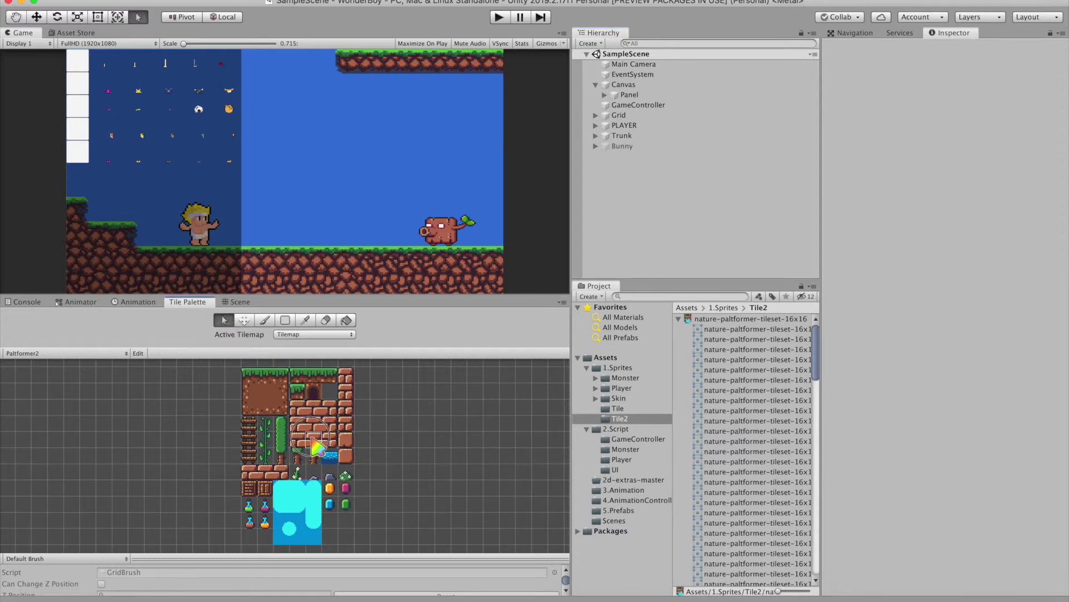
# Place the brick tile's sprite into the scene as a new object named OneWayPlatform.
pyautogui.click(313, 437)
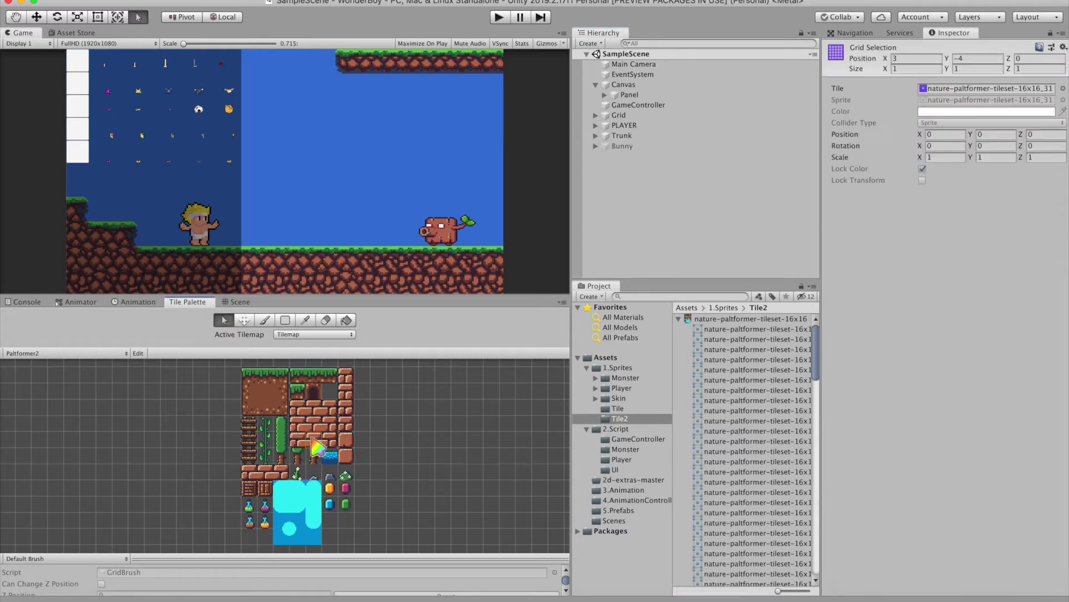
pyautogui.click(956, 100)
pyautogui.click(754, 451)
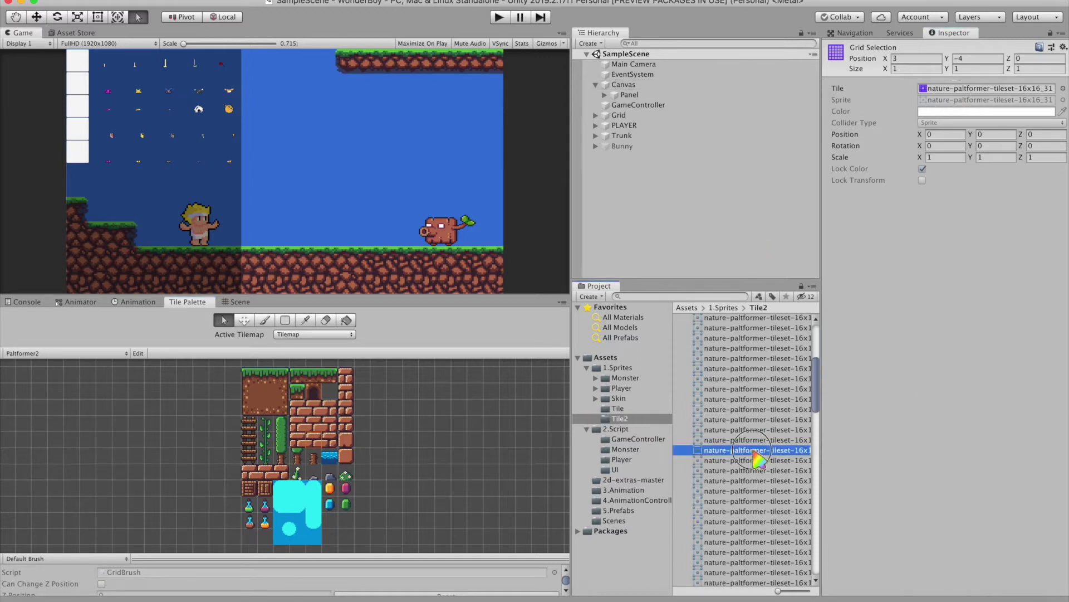
pyautogui.moveTo(754, 451); pyautogui.dragTo(625, 196)
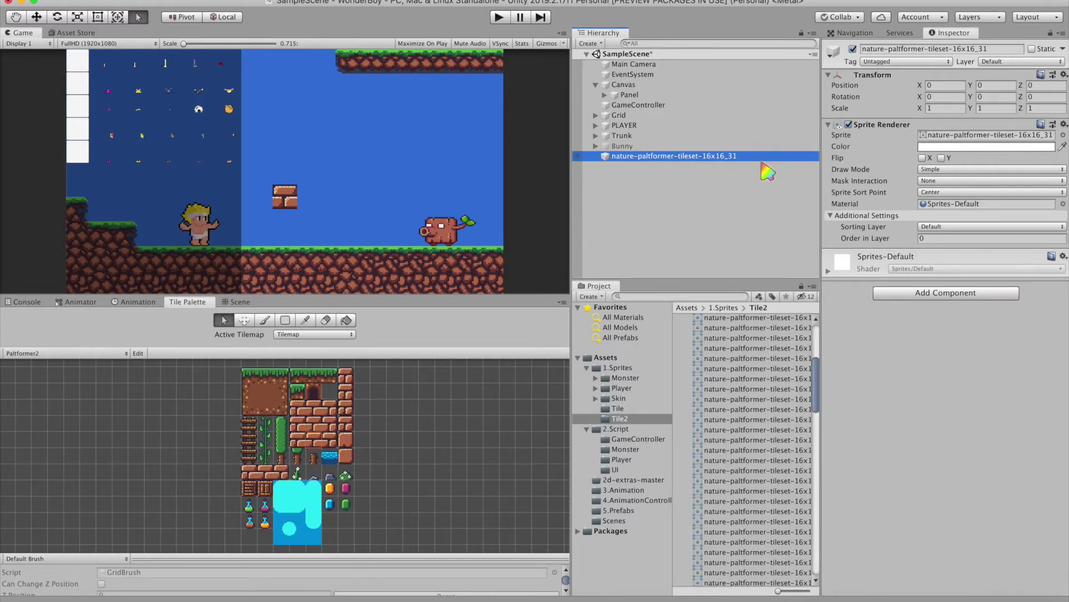
pyautogui.click(1011, 51)
pyautogui.write('OneWayPlatform')
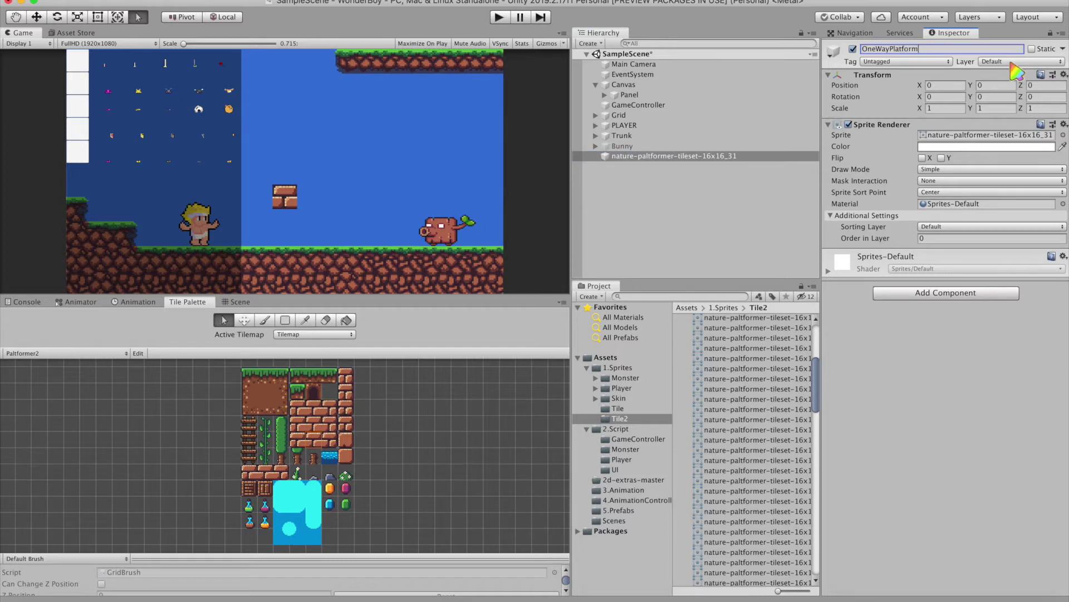
# Create a OneWayPlatform tag and give the object that tag and the Platform layer.
pyautogui.click(1041, 148)
pyautogui.click(950, 163)
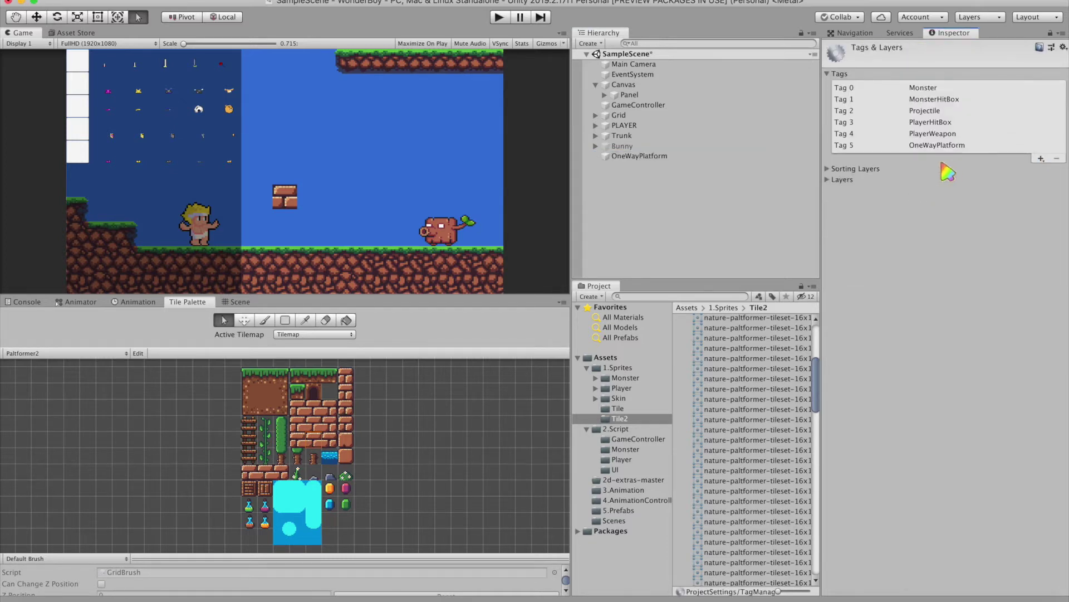
pyautogui.click(724, 156)
pyautogui.click(902, 61)
pyautogui.click(916, 184)
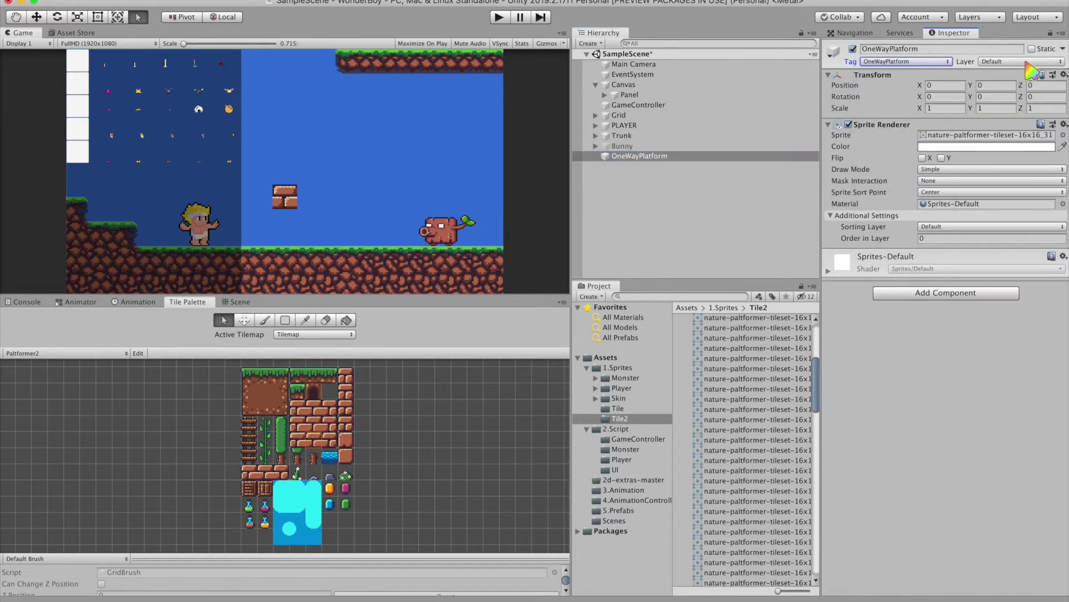
pyautogui.click(1008, 61)
pyautogui.click(1035, 123)
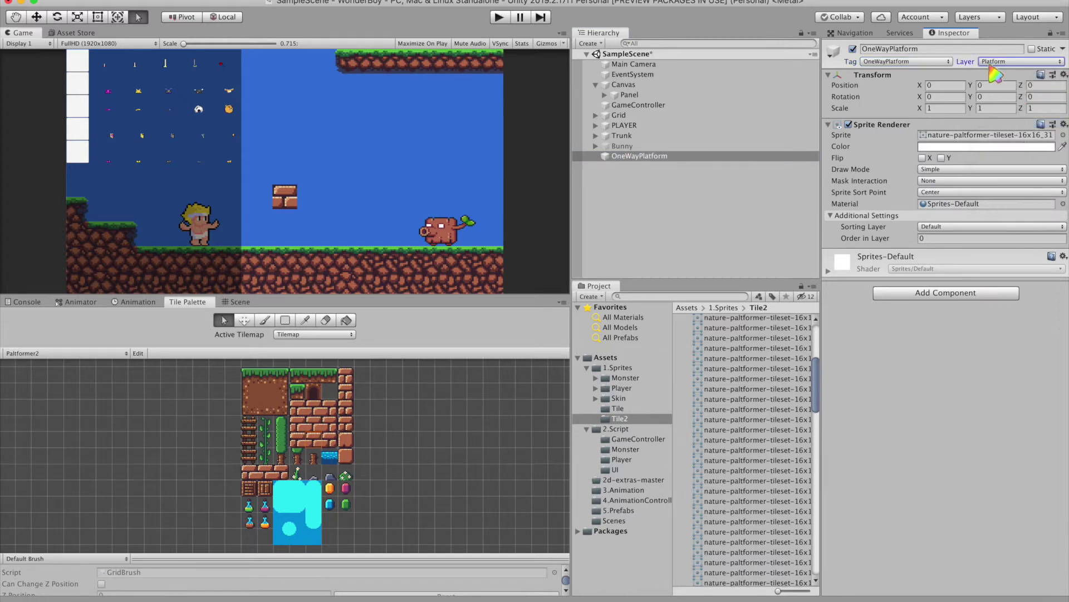
# Add a Box Collider 2D and a Rigidbody 2D with Static body type to the platform.
pyautogui.click(922, 294)
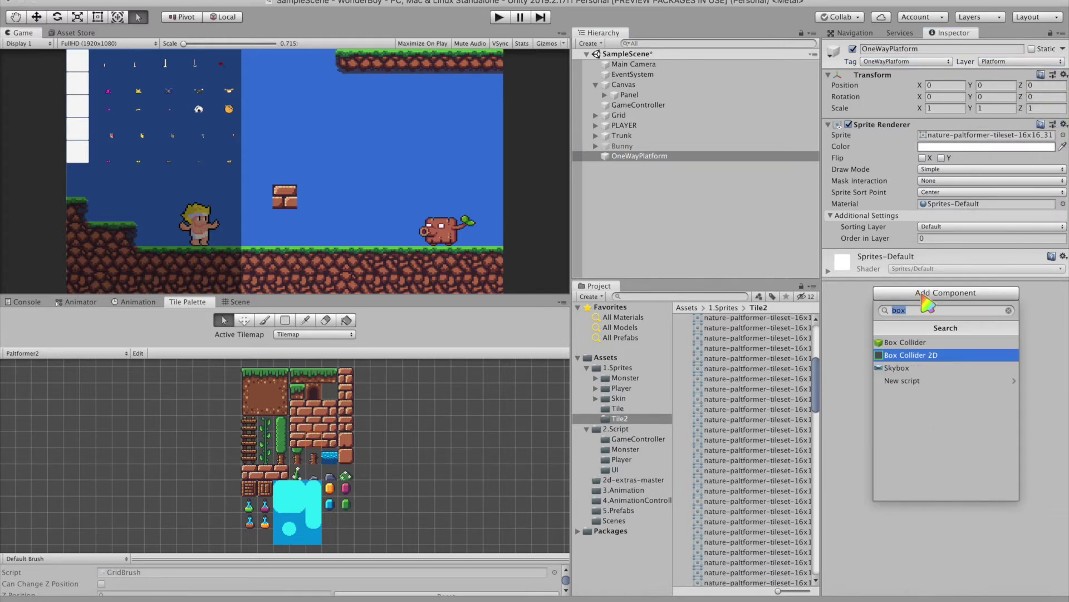
pyautogui.press('Return')
pyautogui.click(959, 519)
pyautogui.write('rig')
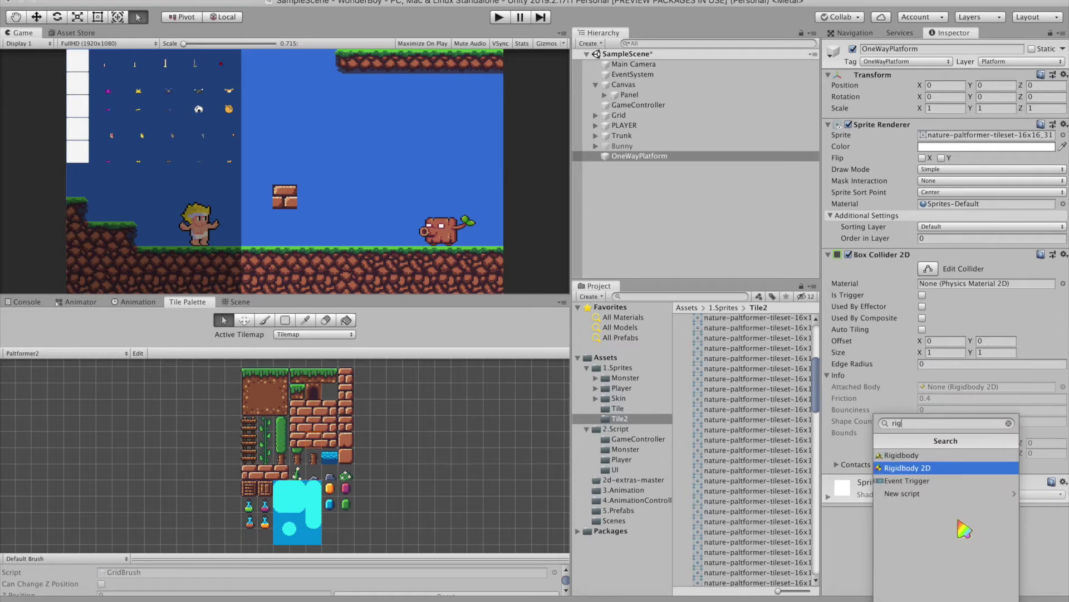
pyautogui.press('Return')
pyautogui.scroll(-5, 967, 358)
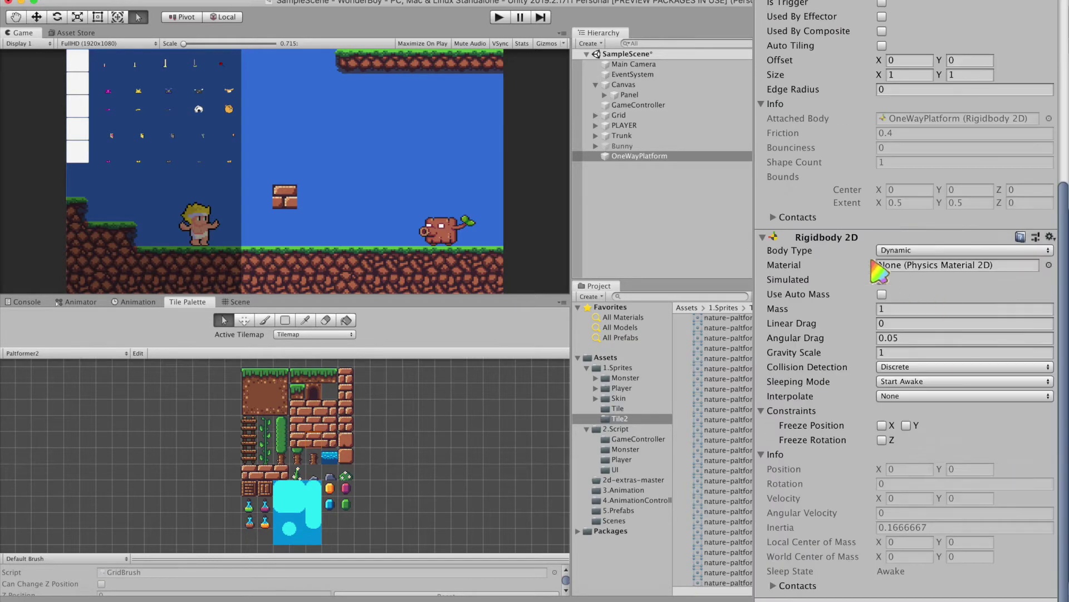
pyautogui.click(906, 251)
pyautogui.click(922, 278)
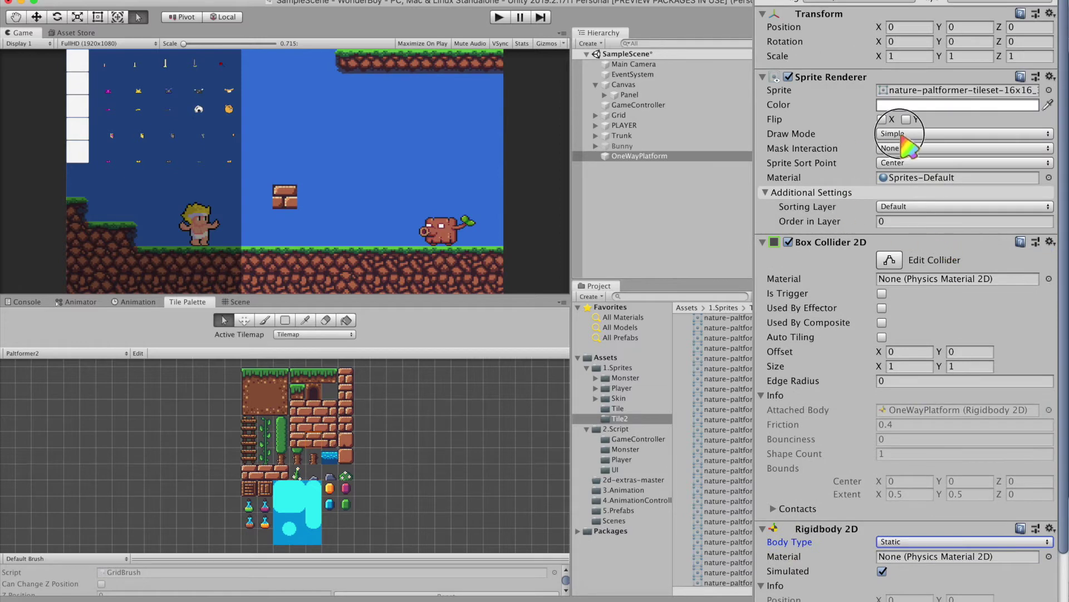
pyautogui.click(935, 134)
# Set the Sprite Renderer to Tiled draw mode with width 2, making the platform two bricks wide.
pyautogui.click(941, 161)
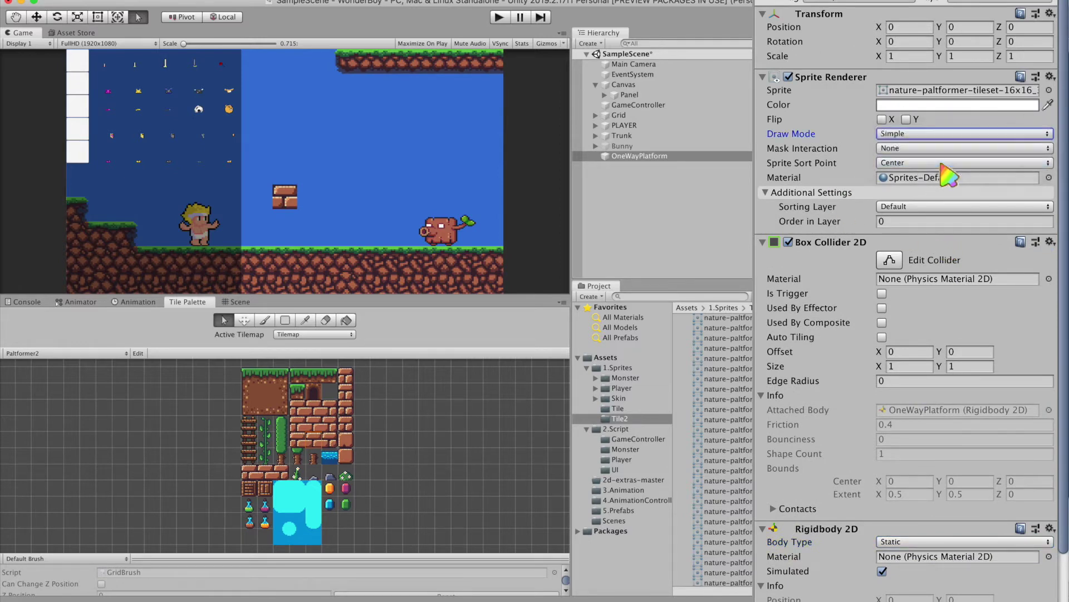
pyautogui.click(918, 206)
pyautogui.write('2')
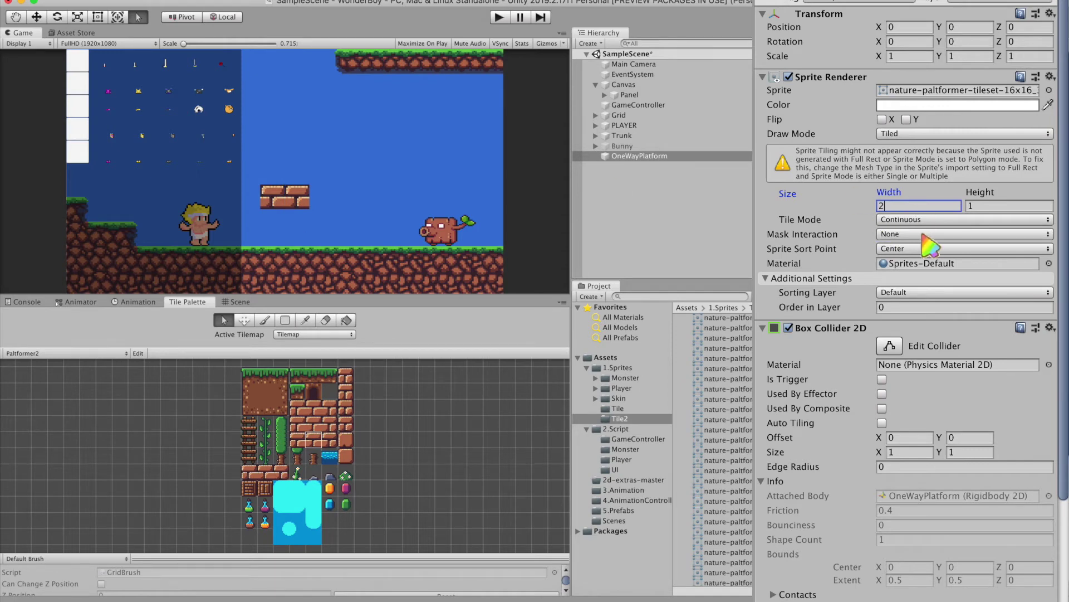
pyautogui.click(909, 451)
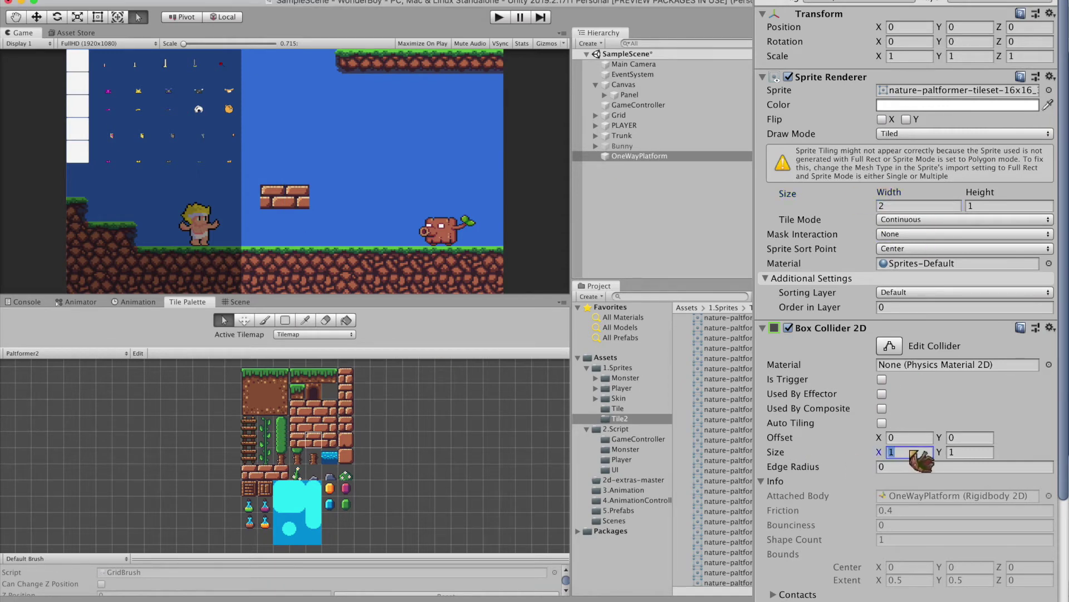
pyautogui.click(889, 346)
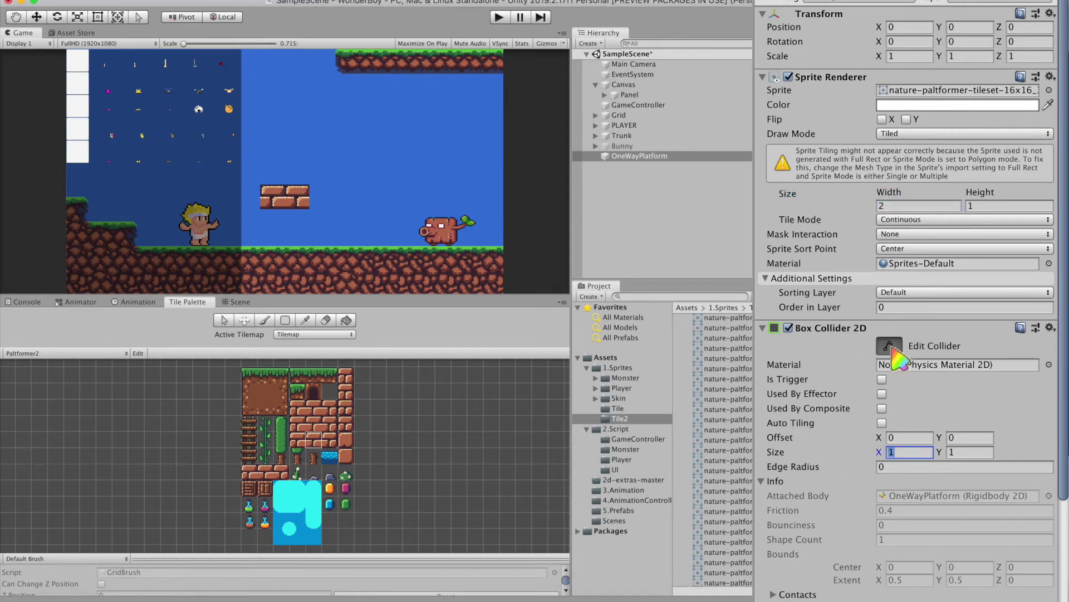
# Set the collider's X size to 2 and move the platform to (-3.5, 0.5) above the player.
pyautogui.click(238, 302)
pyautogui.click(909, 453)
pyautogui.write('2')
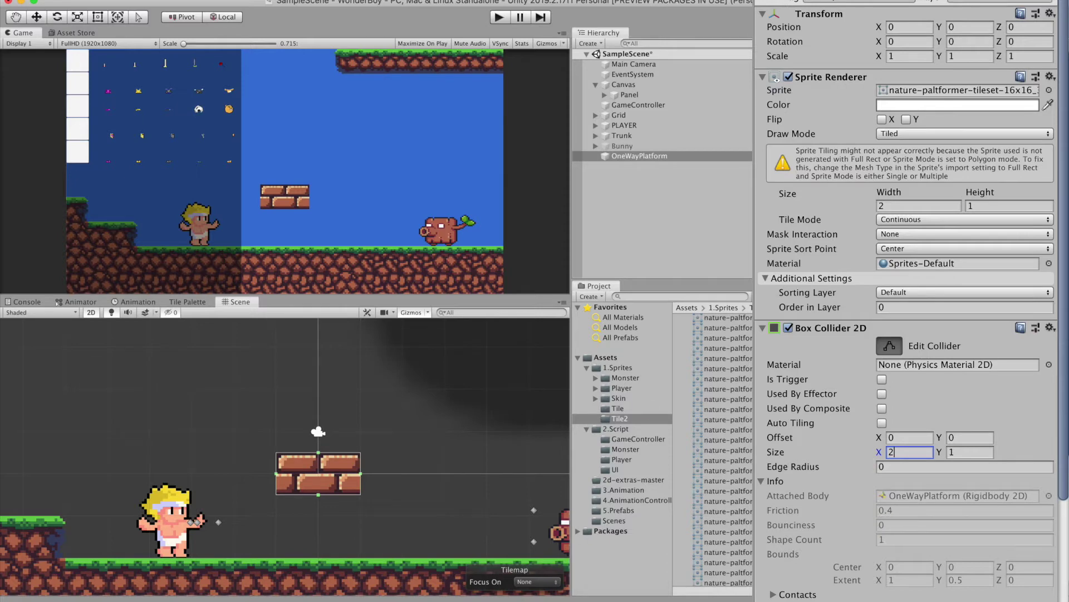
pyautogui.click(645, 159)
pyautogui.moveTo(323, 469); pyautogui.dragTo(193, 449)
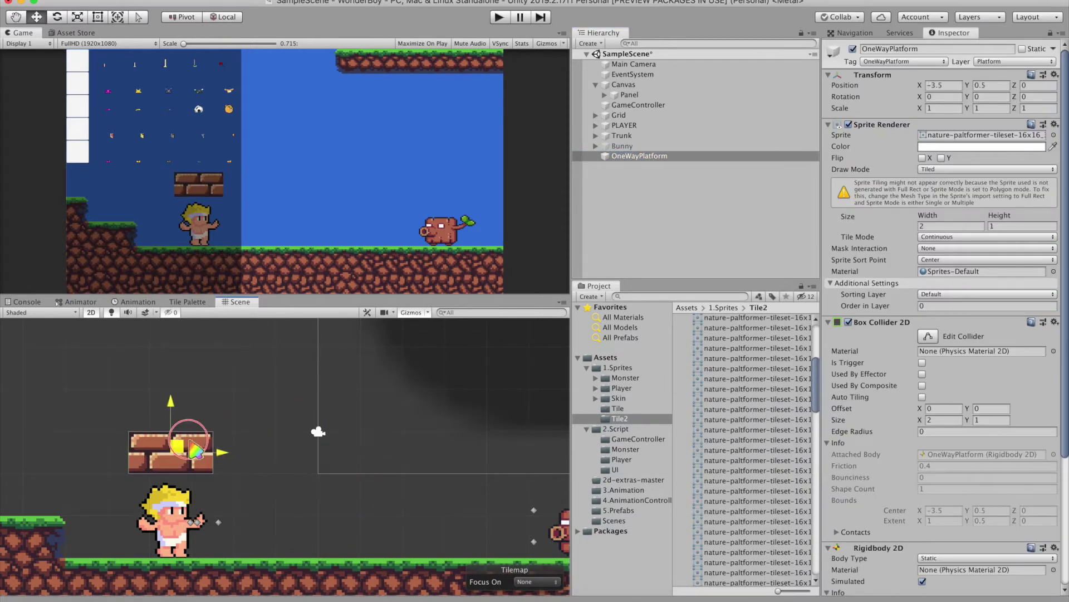
# Deactivate the Trunk monster and the Canvas UI Panel, then stop play mode and reselect OneWayPlatform.
pyautogui.click(622, 135)
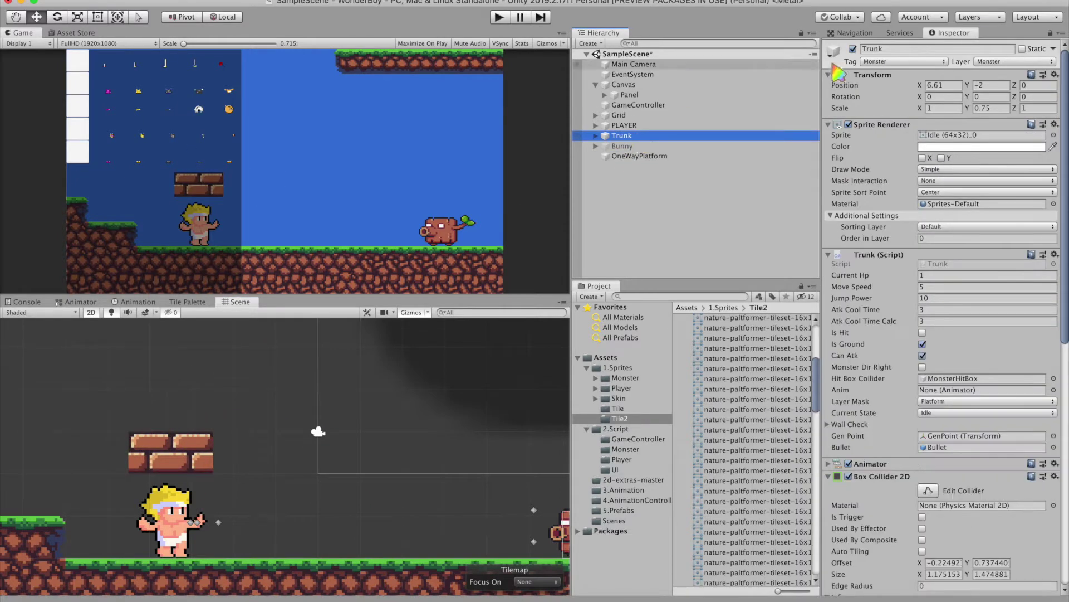
pyautogui.click(852, 50)
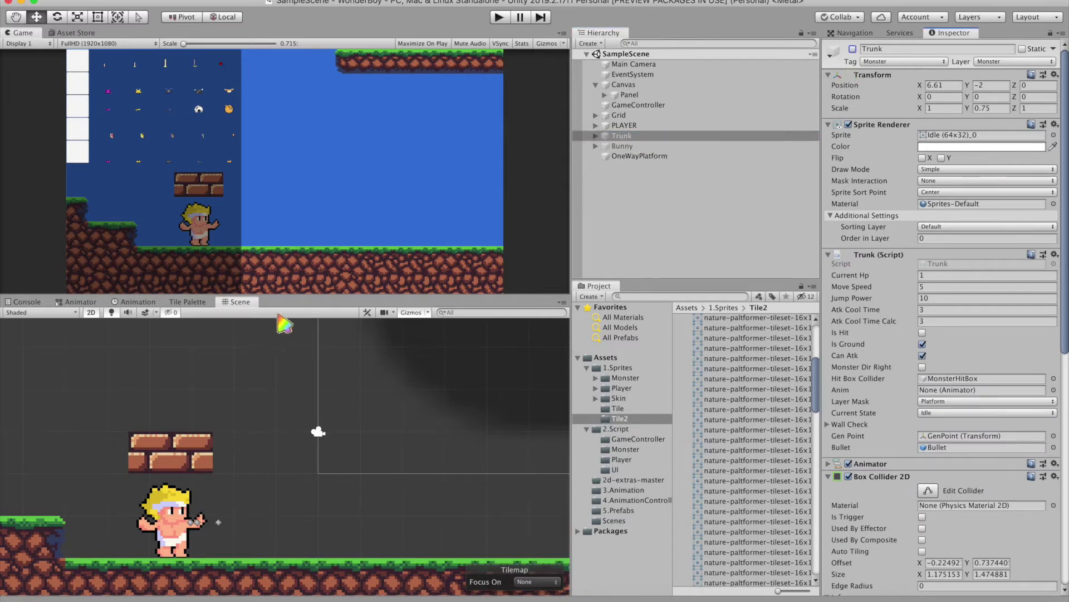
pyautogui.click(632, 74)
pyautogui.click(630, 95)
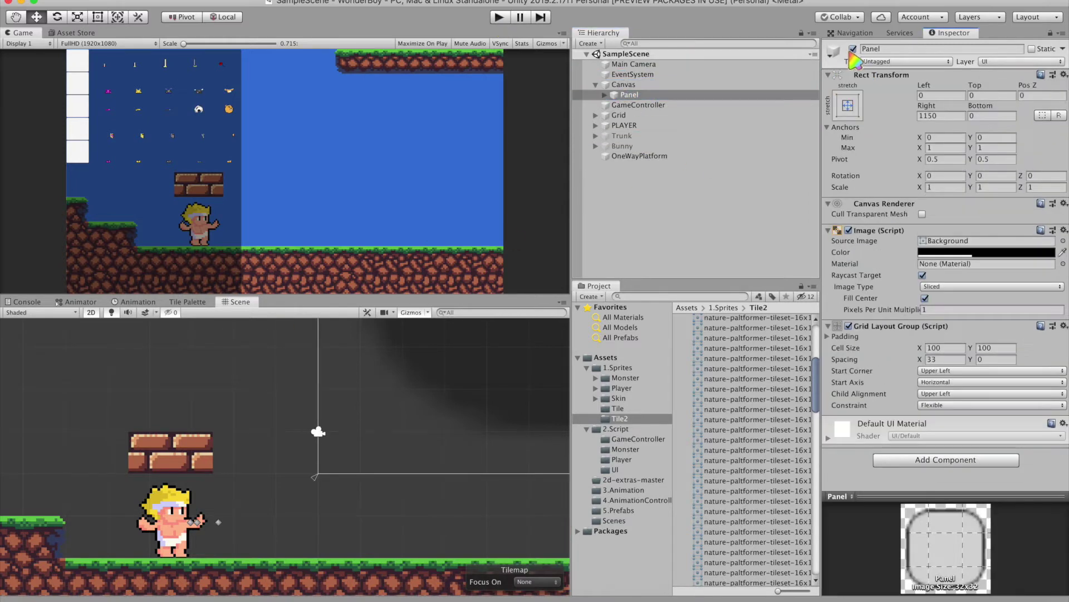
pyautogui.click(852, 49)
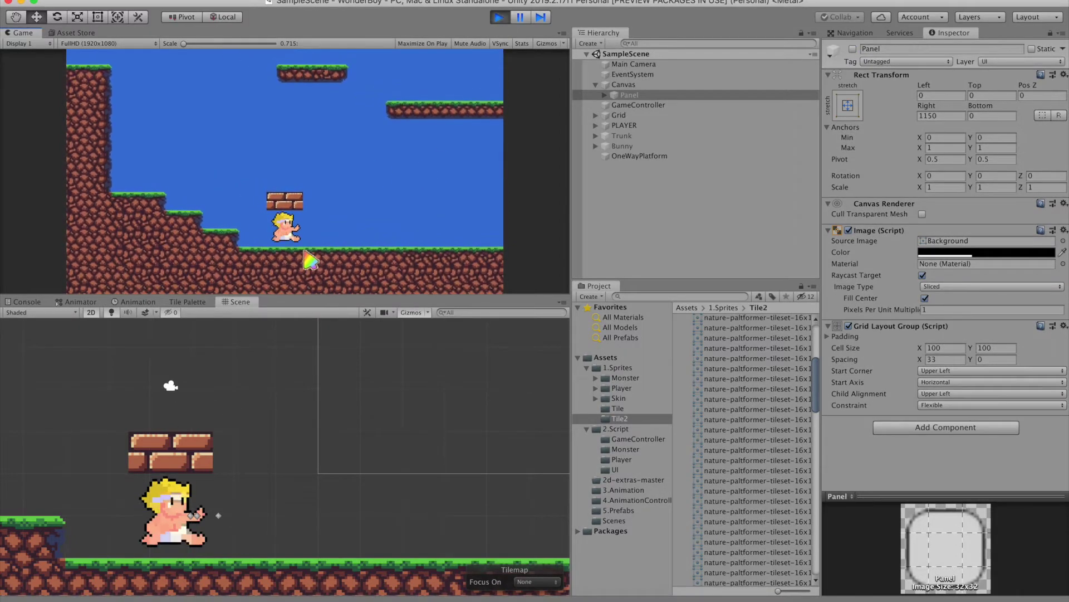
pyautogui.click(500, 17)
pyautogui.click(640, 156)
# Add a Platform Effector 2D, tick Used By Effector on the Box Collider 2D, and test in play mode.
pyautogui.scroll(-5, 947, 348)
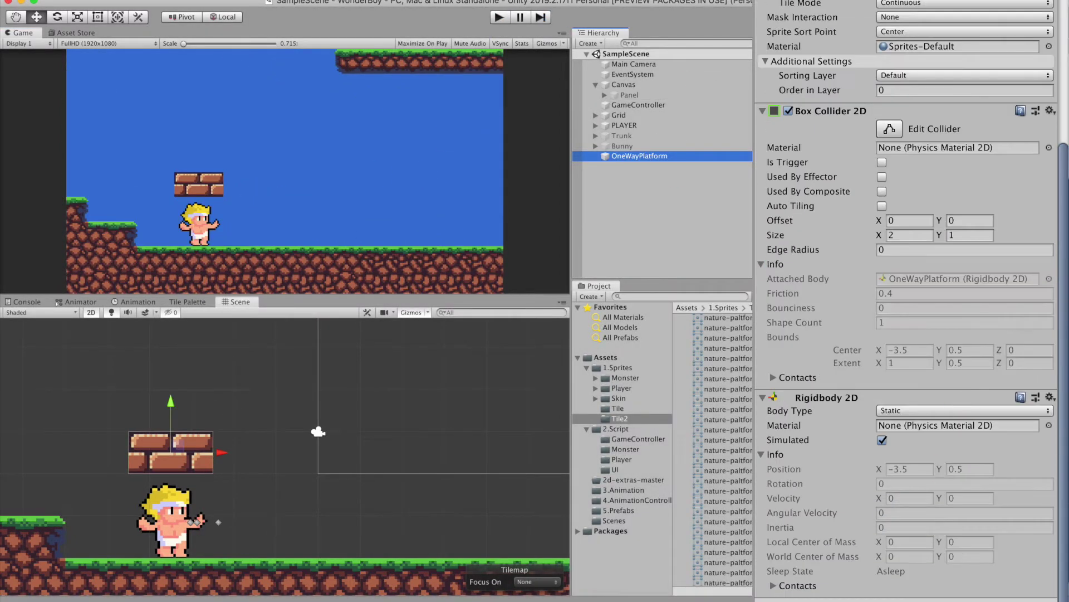
pyautogui.click(908, 599)
pyautogui.write('plat')
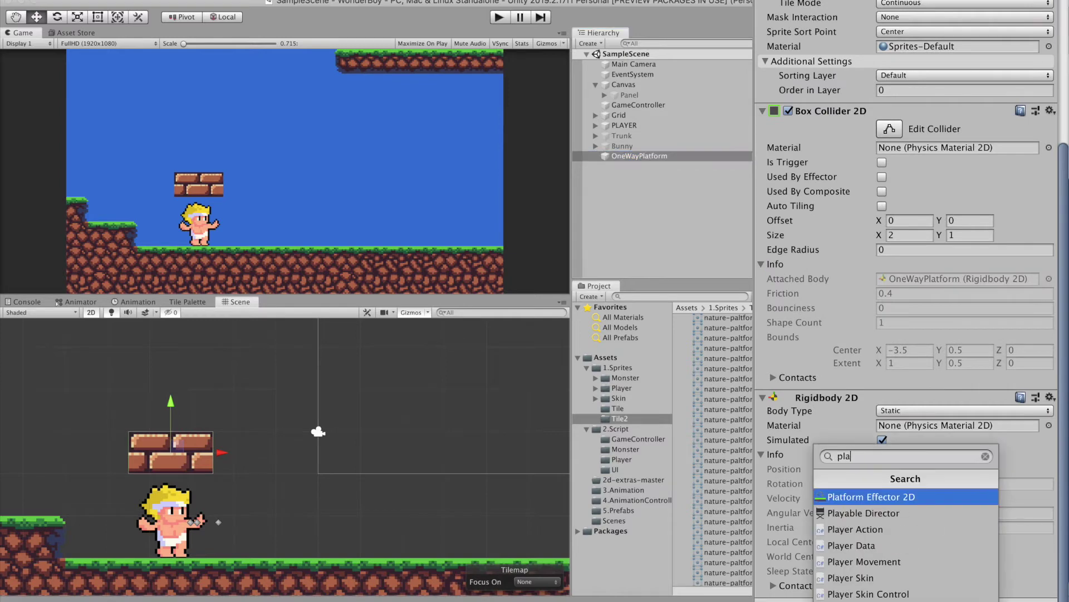
pyautogui.press('Return')
pyautogui.scroll(-4, 966, 465)
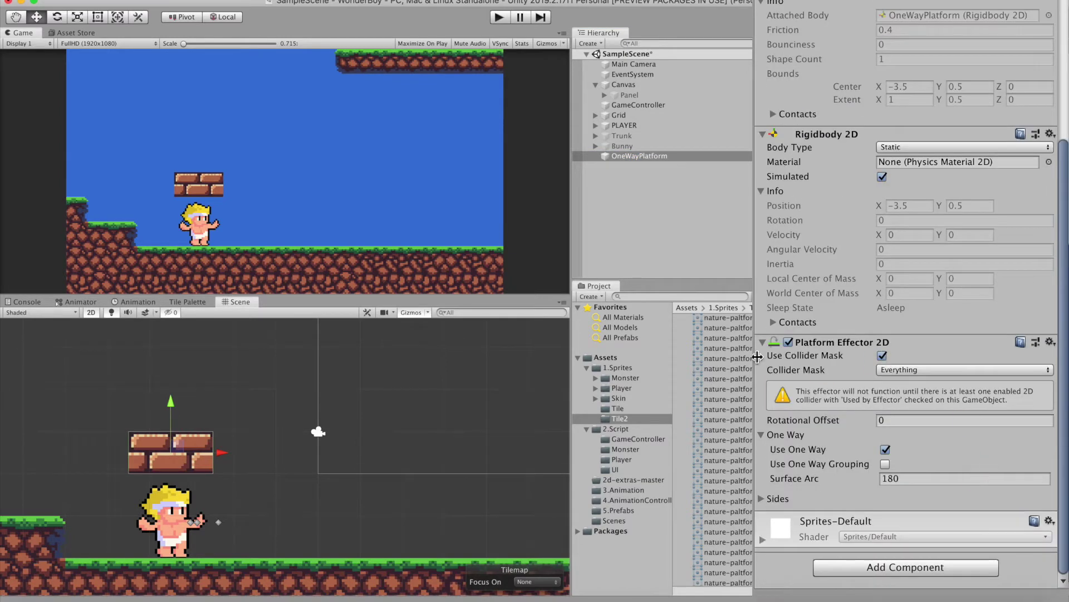
pyautogui.scroll(6, 909, 294)
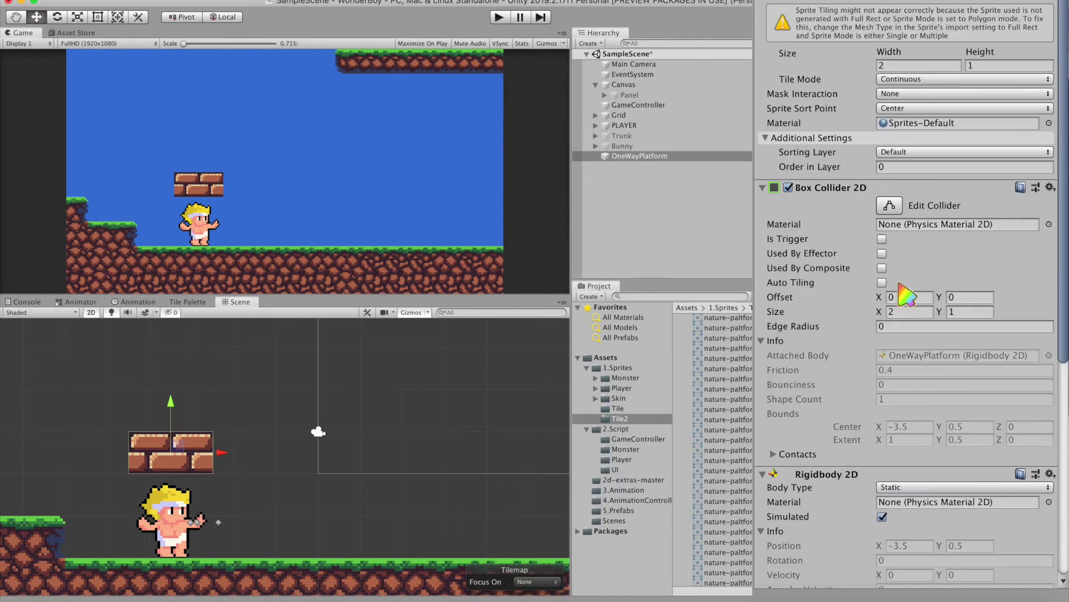
pyautogui.scroll(-2, 891, 253)
pyautogui.scroll(-1, 880, 198)
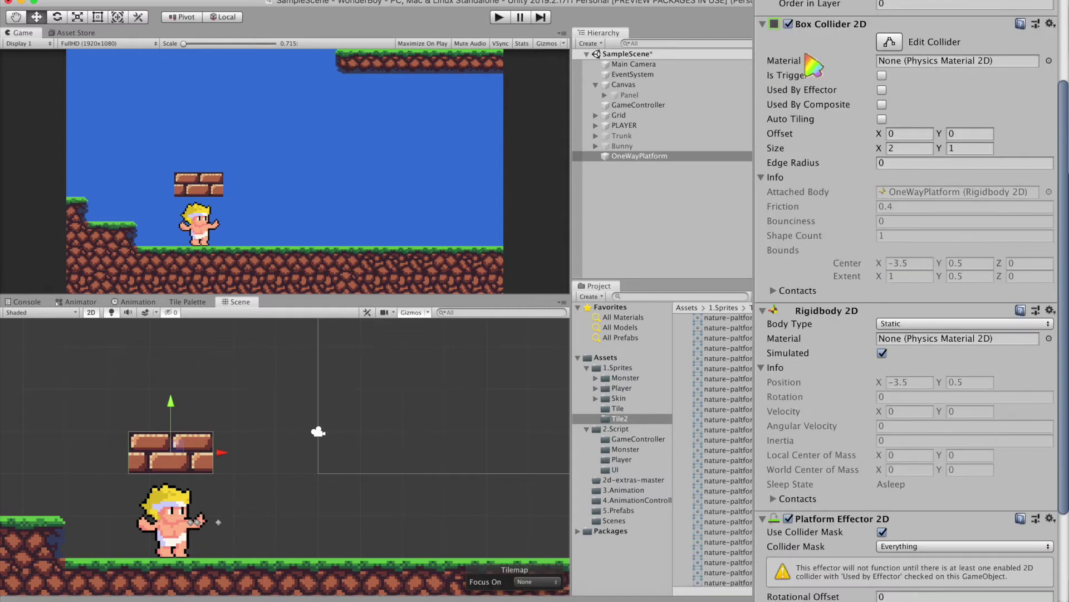
pyautogui.click(882, 90)
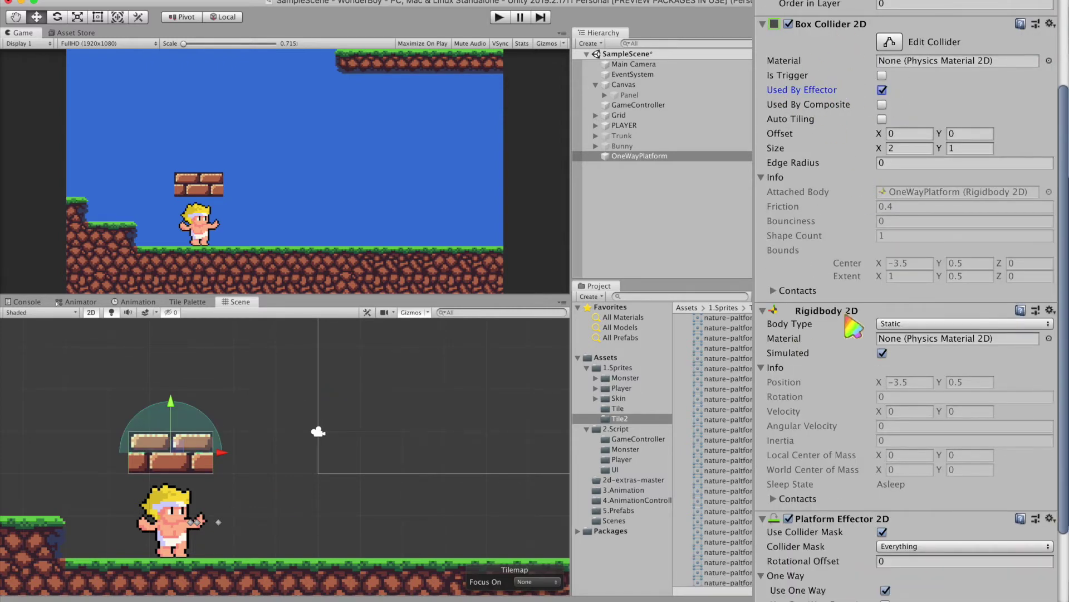
pyautogui.click(498, 18)
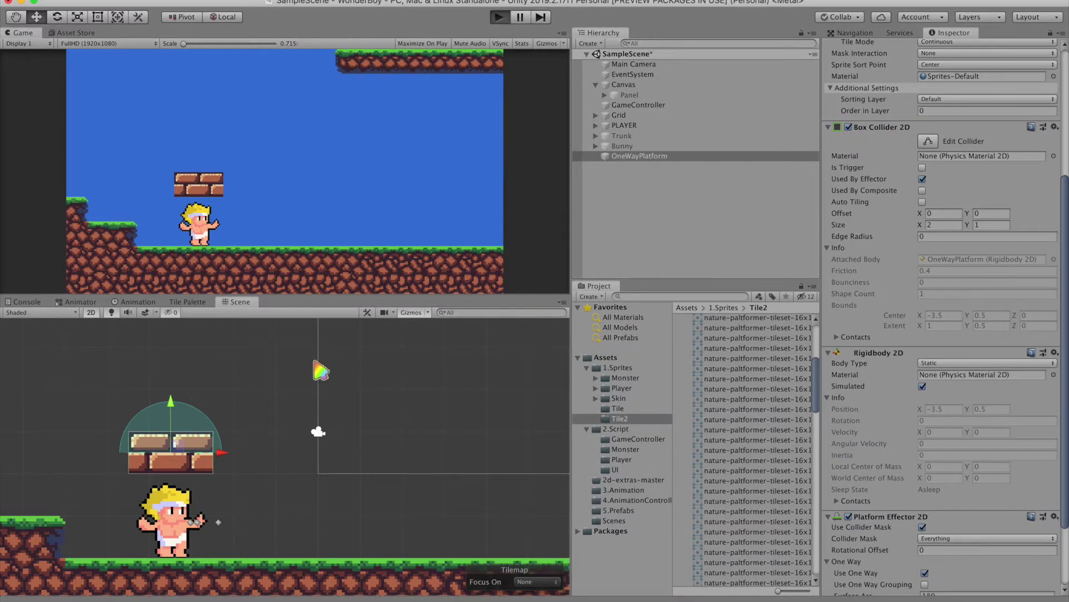
# In play mode, jump the player up through the brick platform and walk left along it.
pyautogui.press('space')
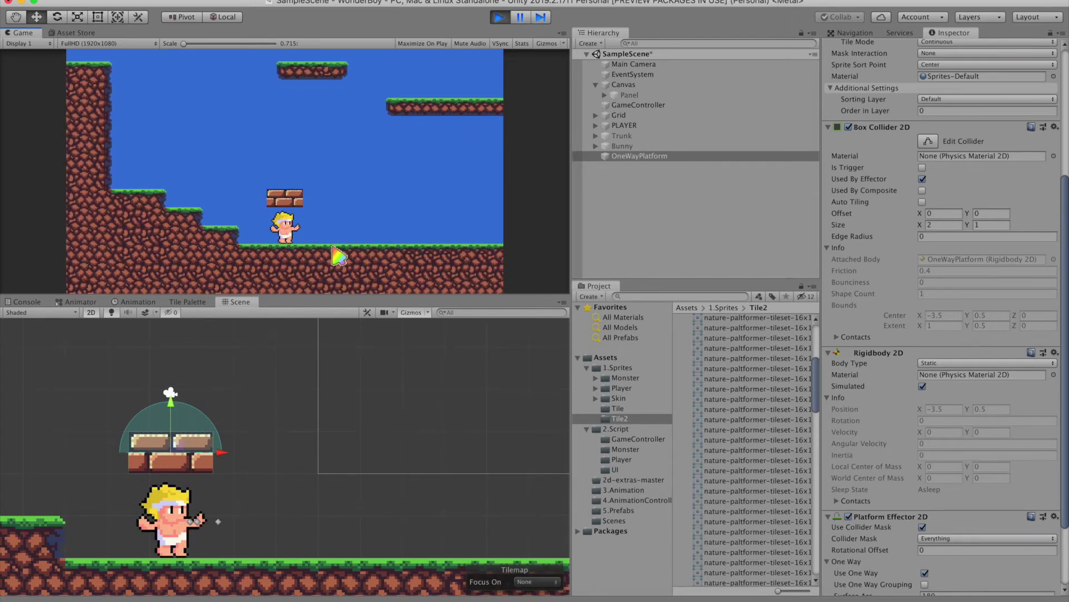
pyautogui.press('space')
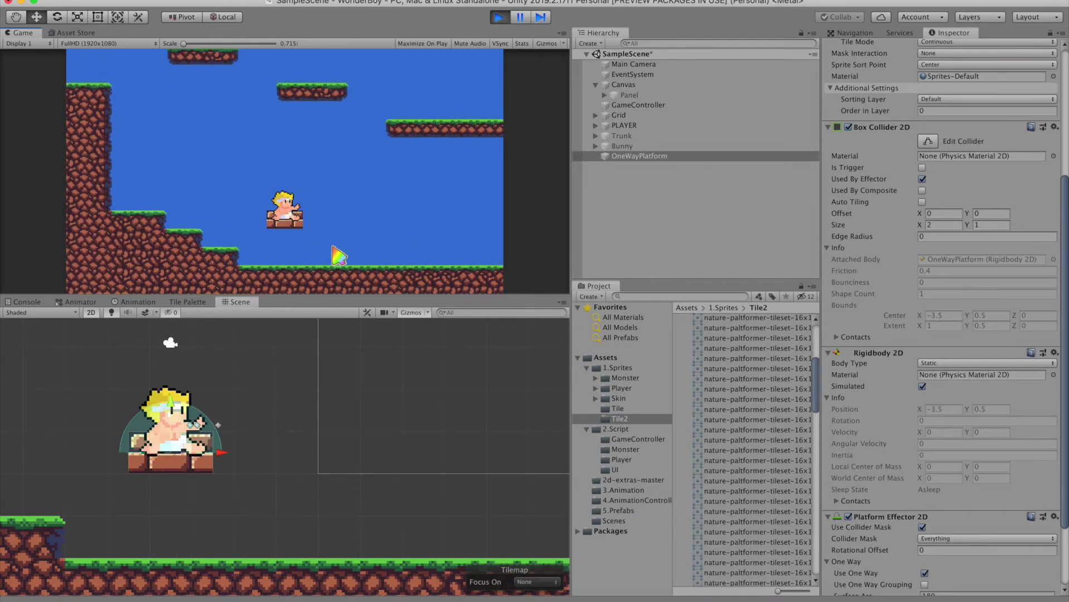
pyautogui.press('space')
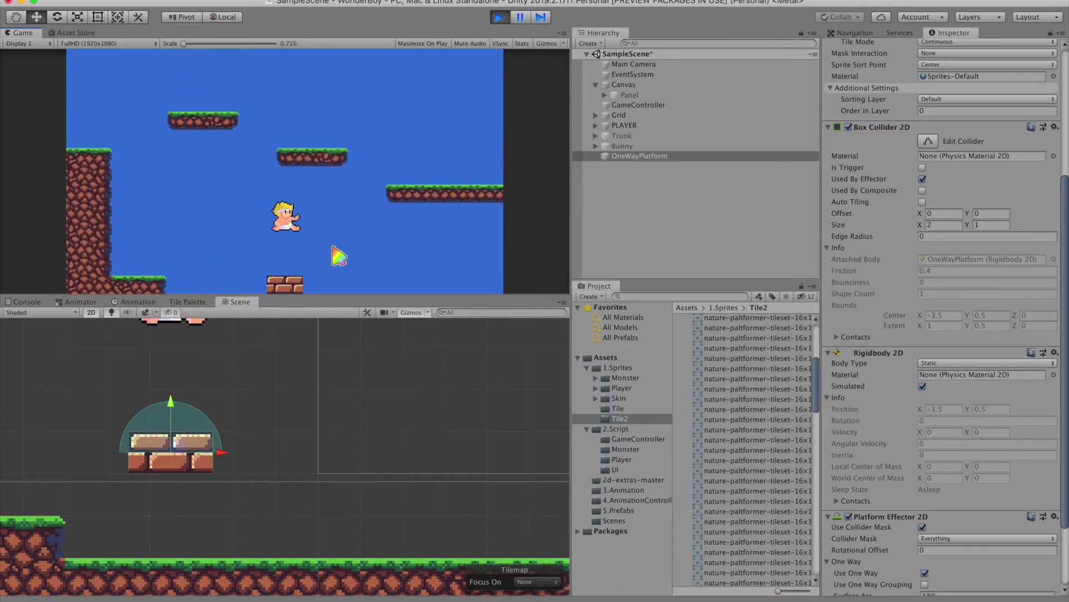
pyautogui.click(333, 247)
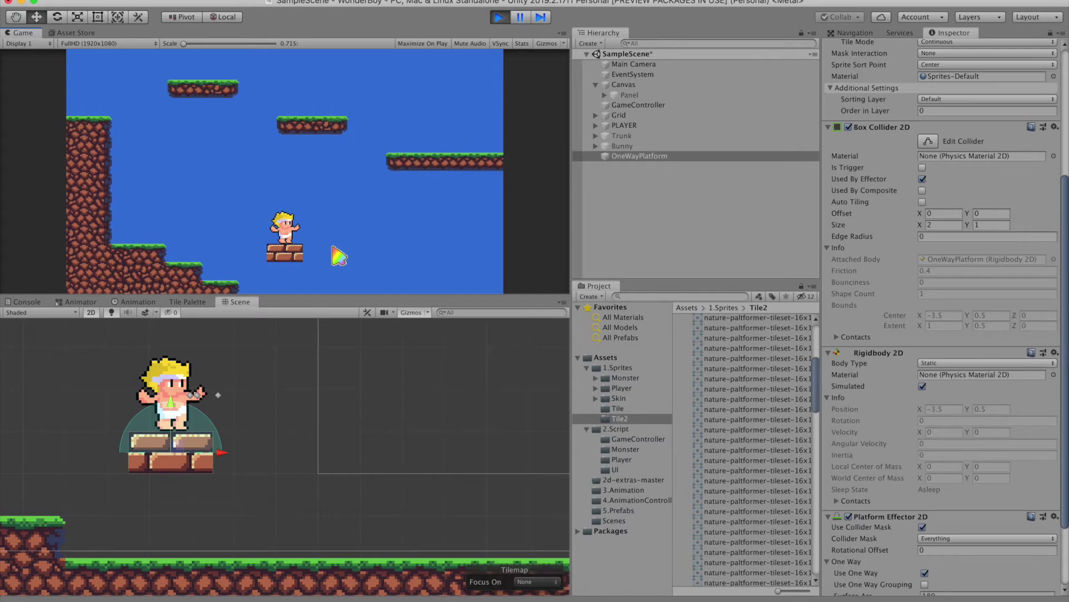
pyautogui.scroll(5, 917, 266)
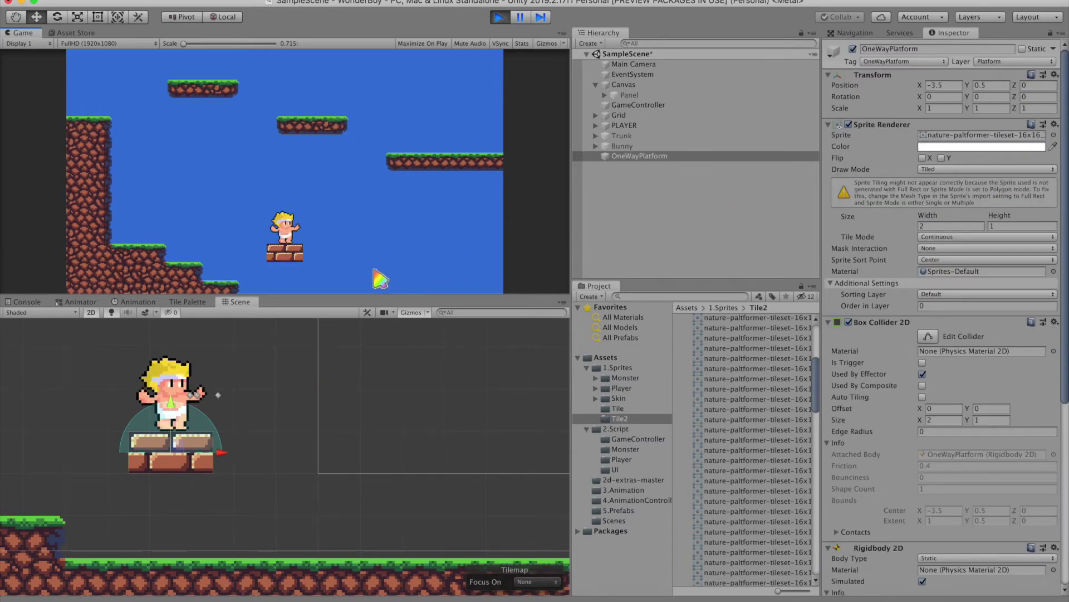
pyautogui.press('Left')
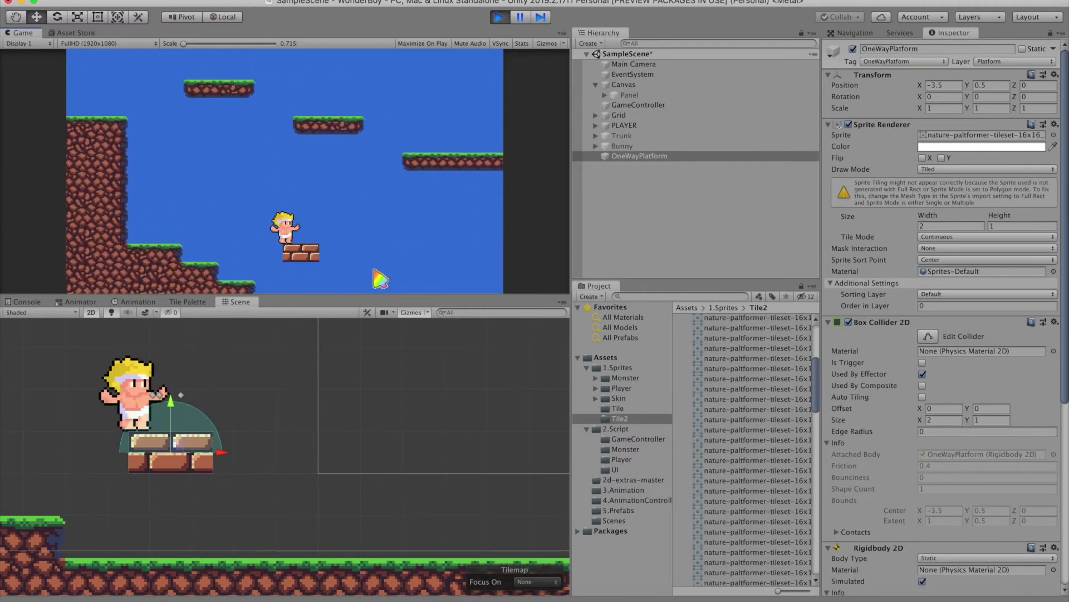
# Assign the Platform physics material to PLAYER's Box Collider 2D Material slot.
pyautogui.click(707, 380)
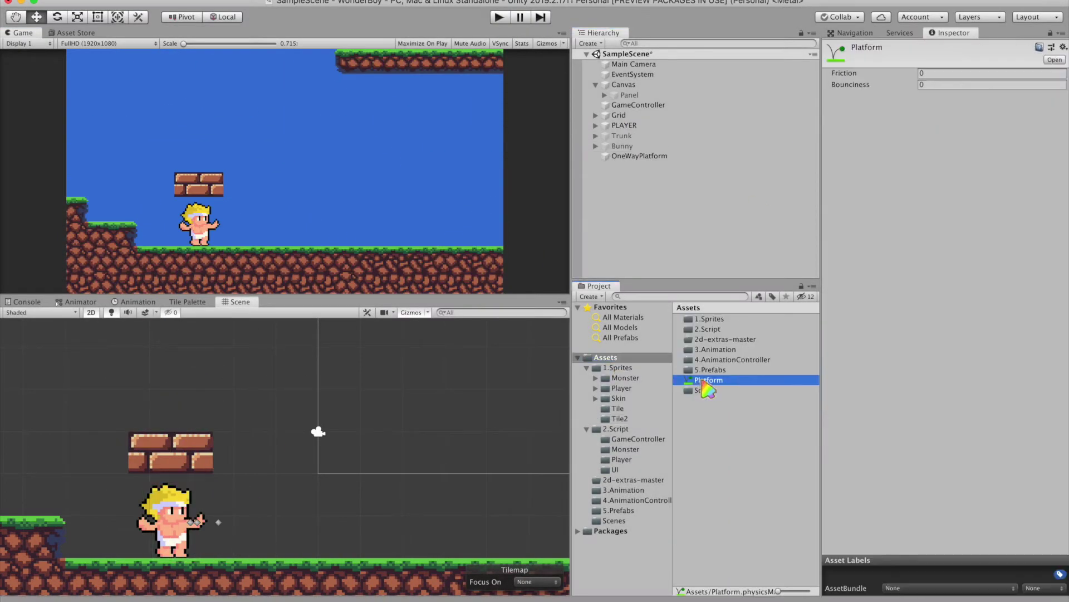
pyautogui.click(668, 126)
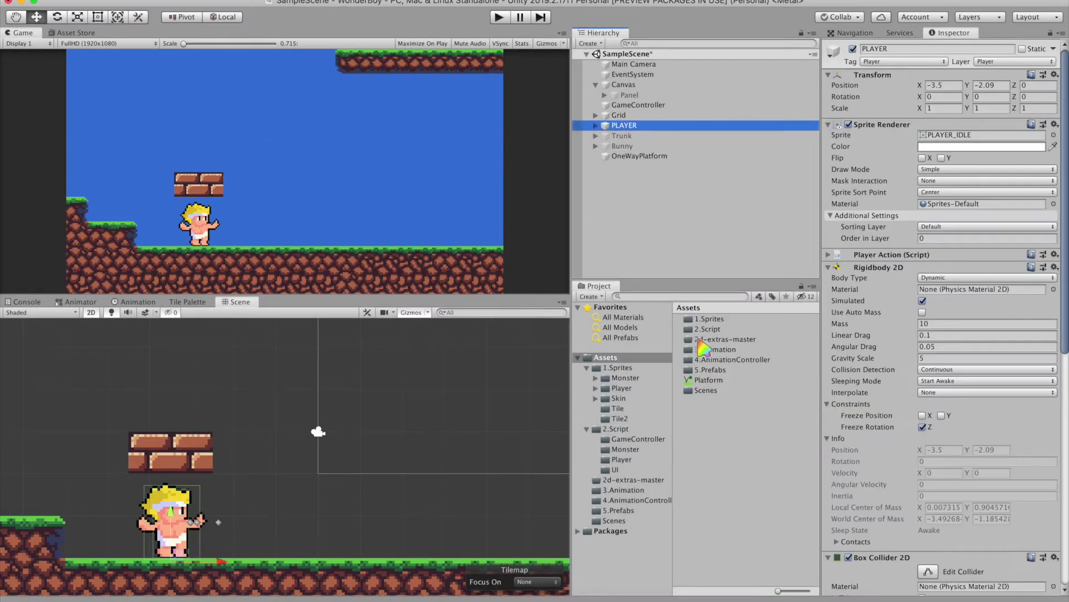
pyautogui.moveTo(709, 379); pyautogui.dragTo(627, 126)
pyautogui.scroll(-3, 969, 496)
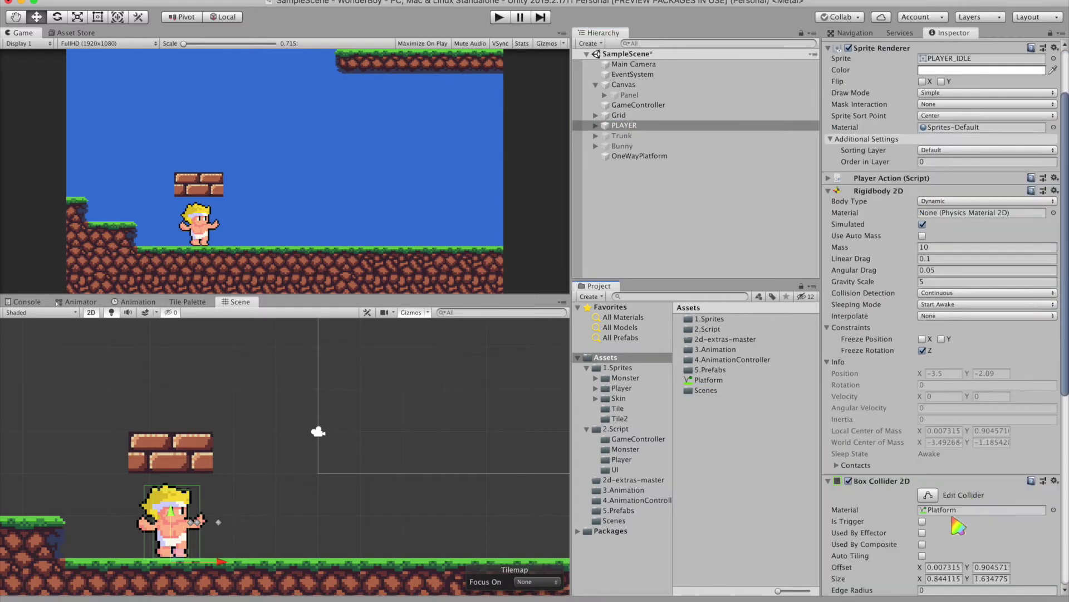
# Play-test by jumping the player onto the lower brick block, then up to the higher one.
pyautogui.press('Right')
pyautogui.press('space')
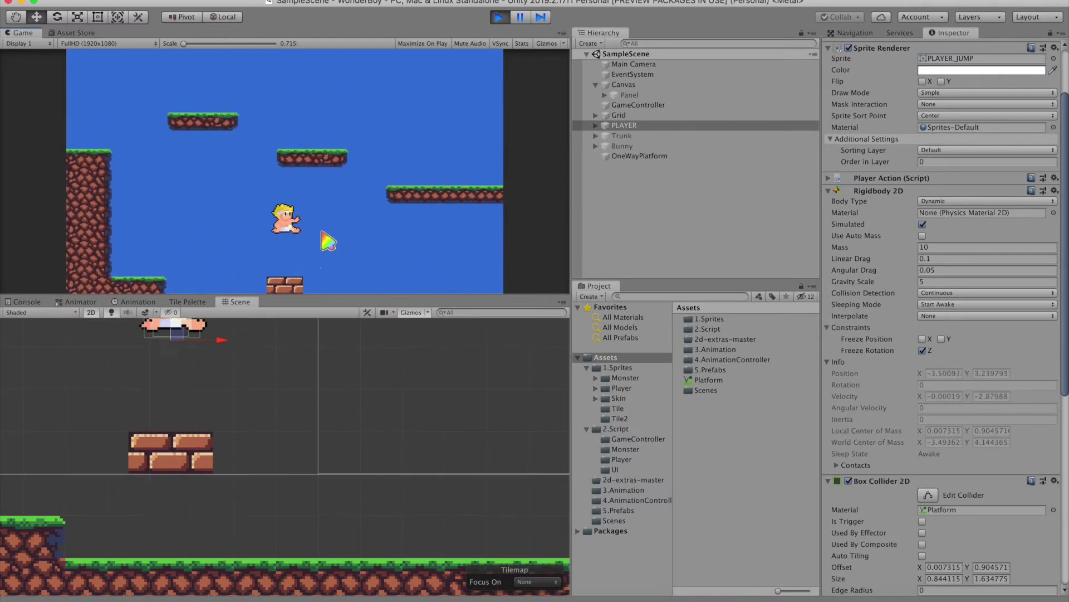
pyautogui.press('Left')
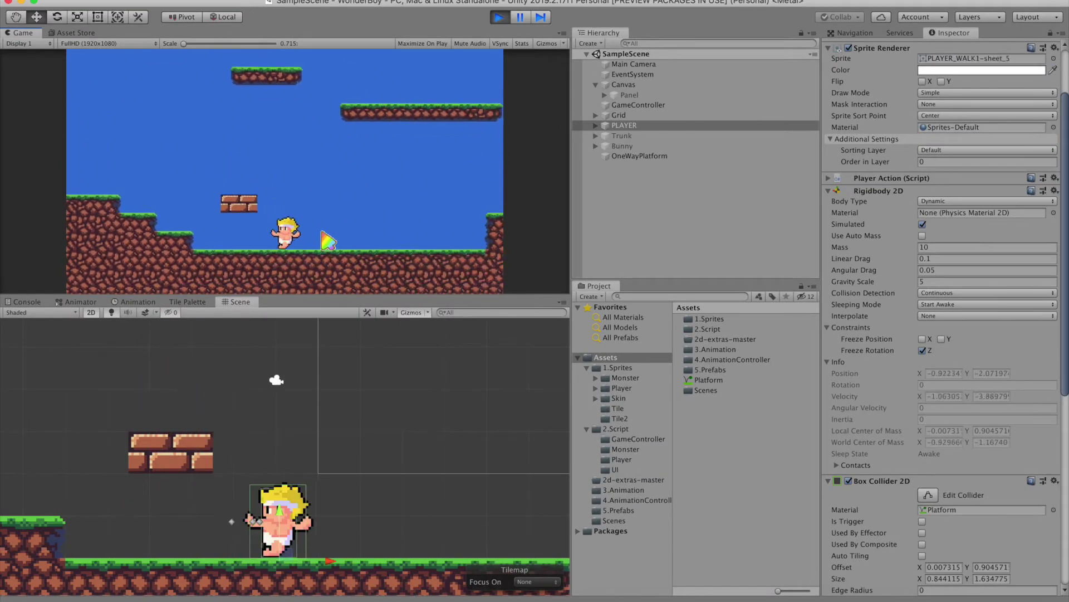
pyautogui.press('space')
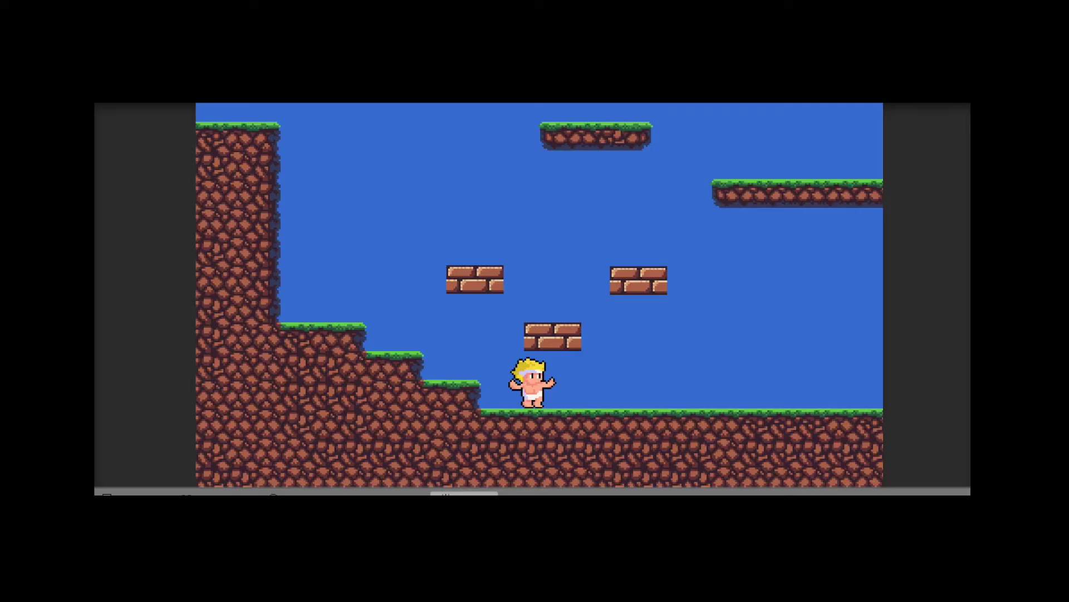
pyautogui.press('Right')
pyautogui.press('space')
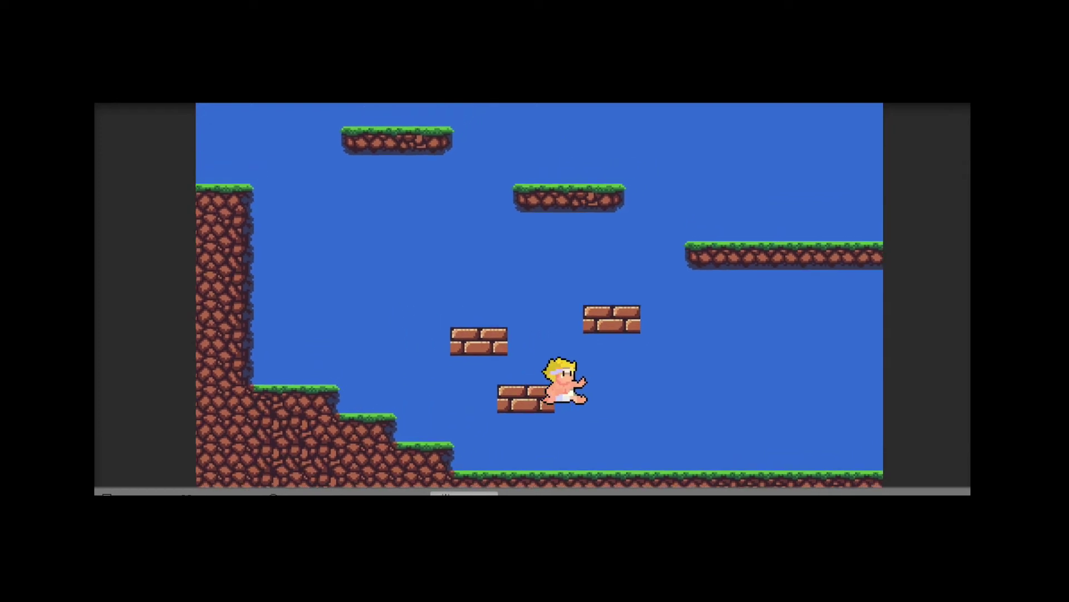
pyautogui.press('space')
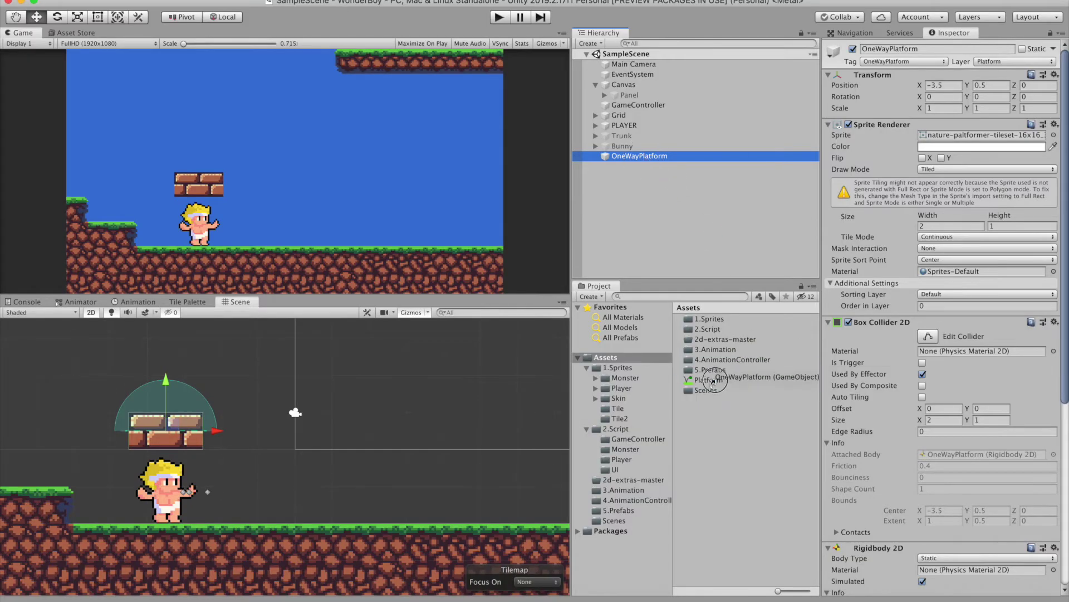
# Make OneWayPlatform a prefab in 5.Prefabs and place a duplicate at (-0.5, 3).
pyautogui.moveTo(646, 161); pyautogui.dragTo(710, 369)
pyautogui.press('super+d')
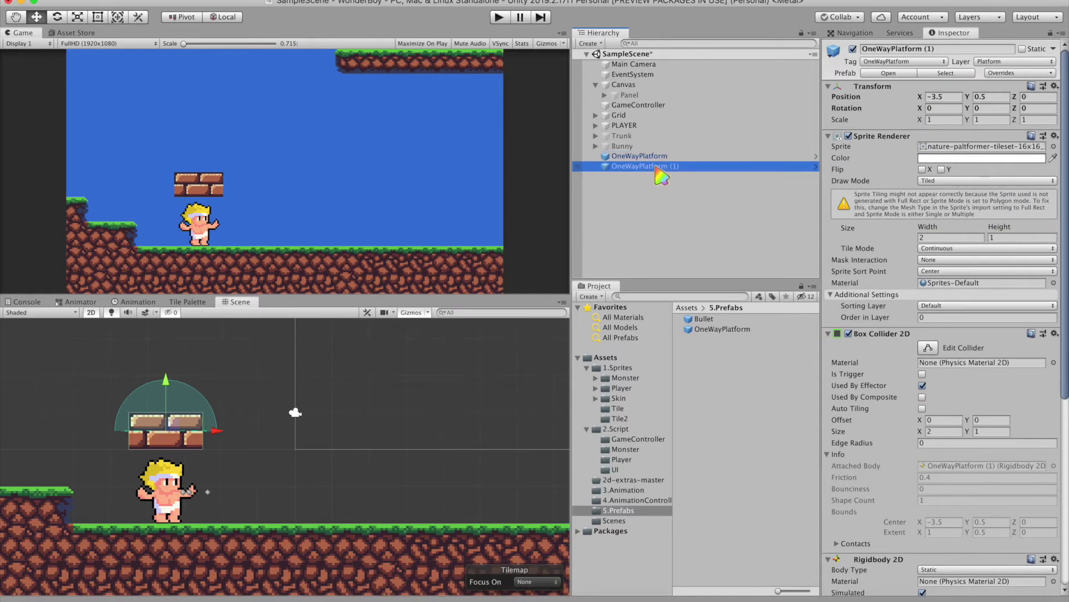
pyautogui.scroll(-2, 248, 390)
pyautogui.moveTo(262, 508); pyautogui.dragTo(384, 445)
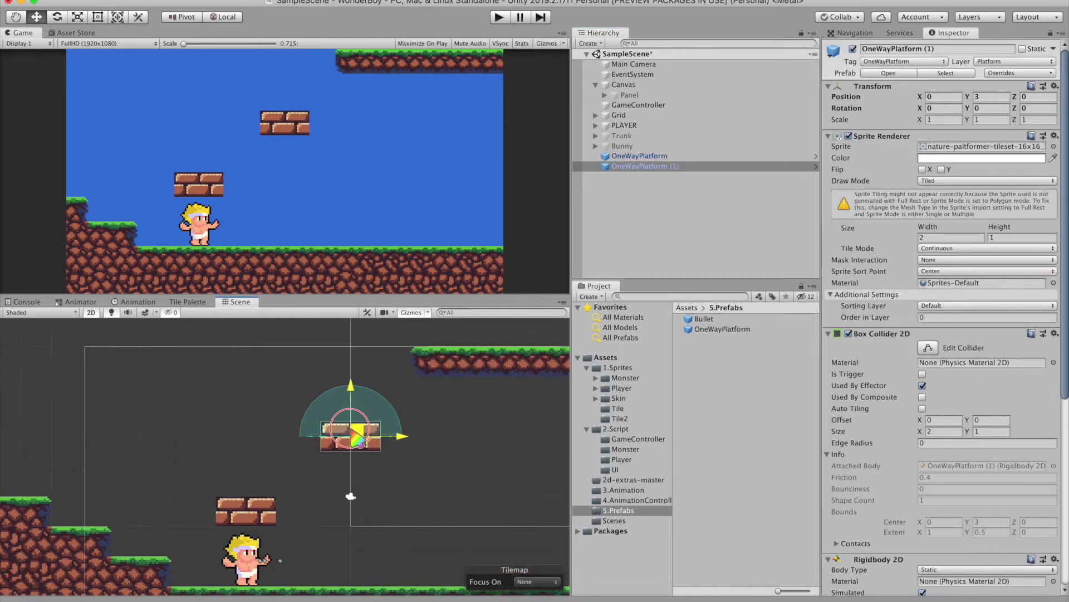
# Rename the copy MovingPlatform and give it the MovingPlatform tag.
pyautogui.press('Return')
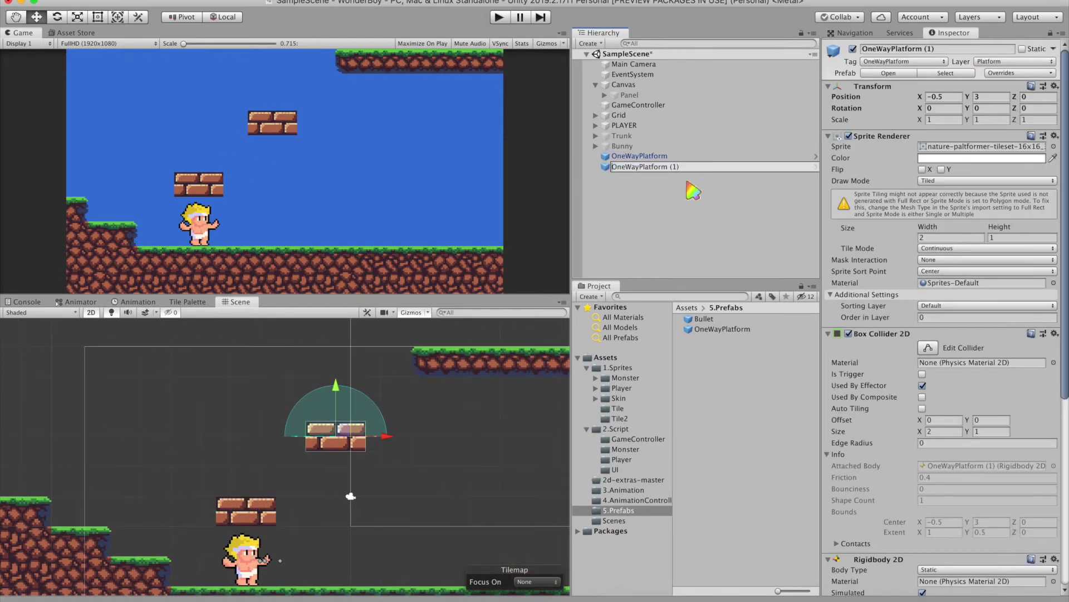
pyautogui.write('Moving')
pyautogui.press('Delete')
pyautogui.press('Delete')
pyautogui.press('Delete')
pyautogui.press('Return')
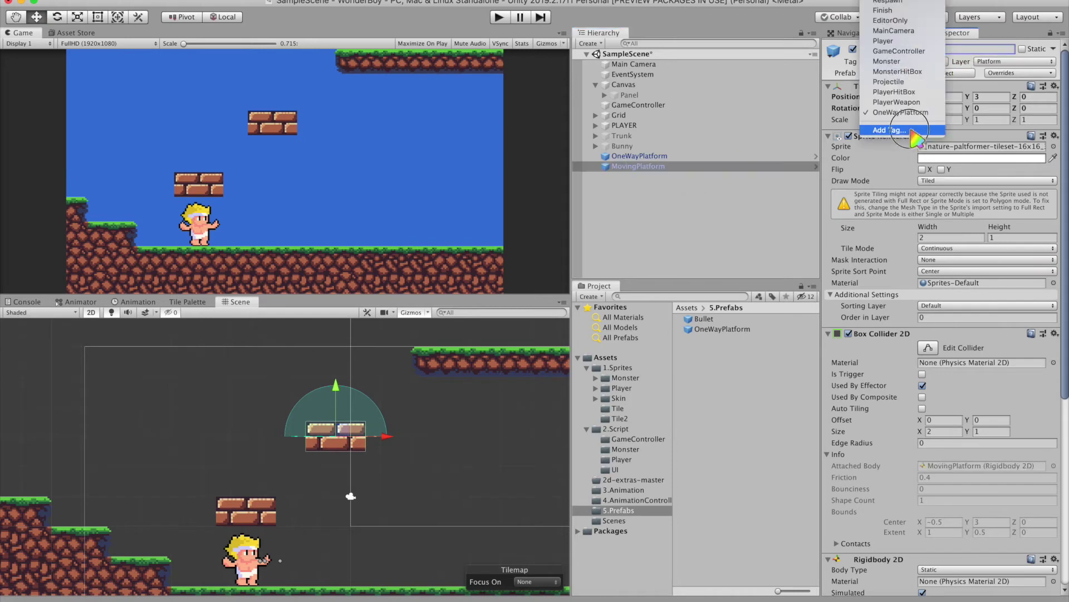
pyautogui.click(903, 61)
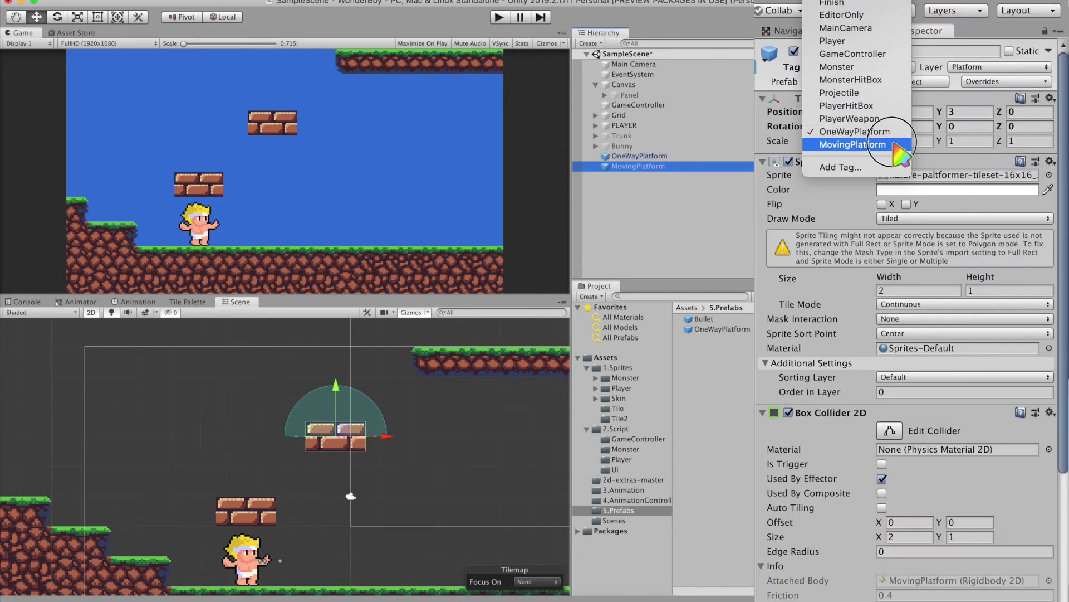
pyautogui.click(891, 148)
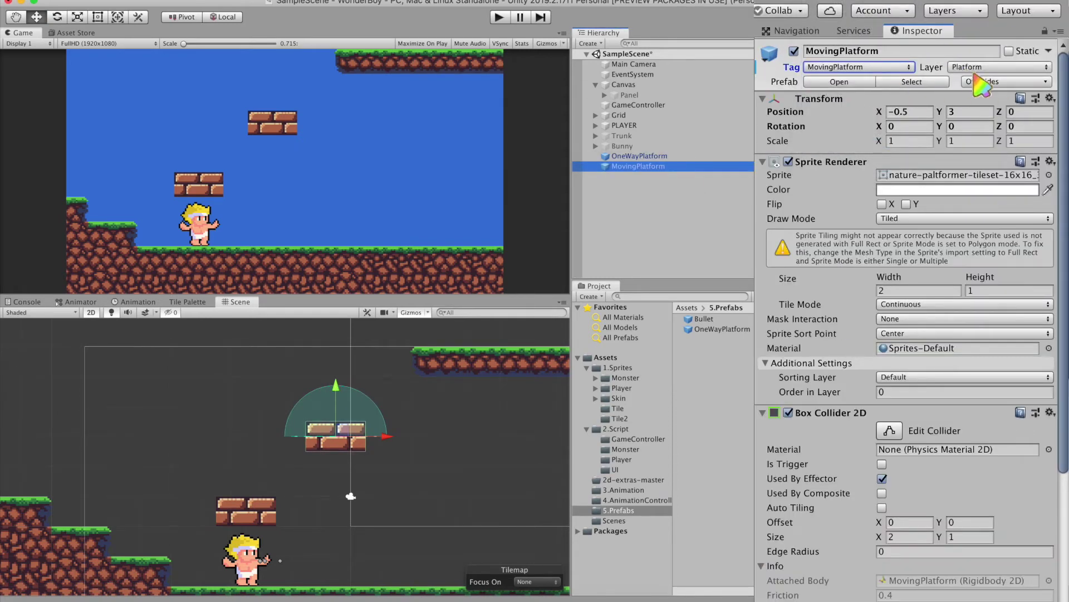
pyautogui.scroll(-3, 940, 267)
pyautogui.scroll(-8, 944, 354)
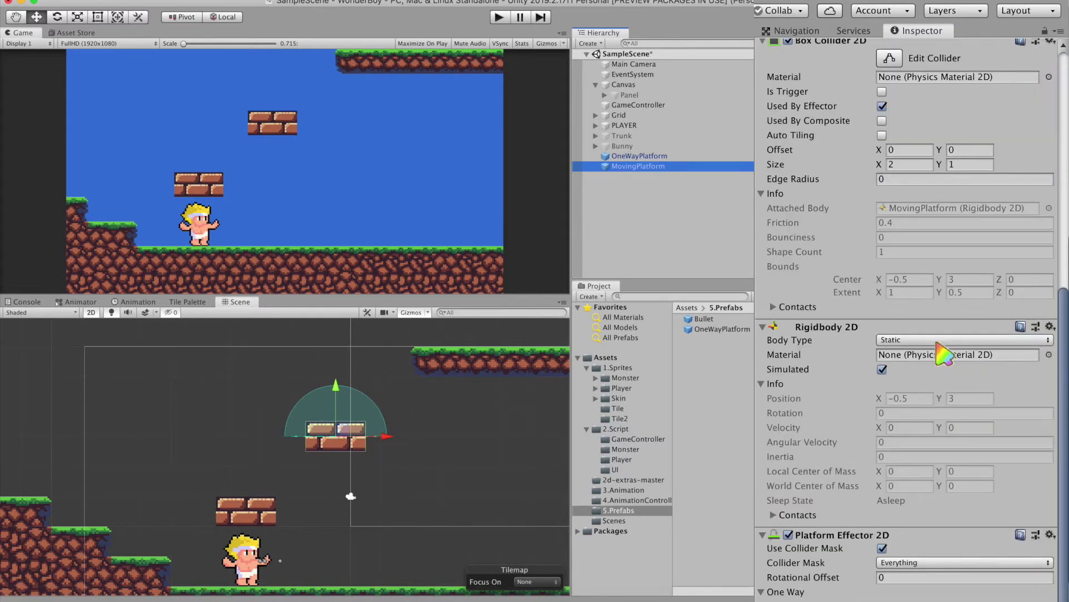
pyautogui.click(940, 339)
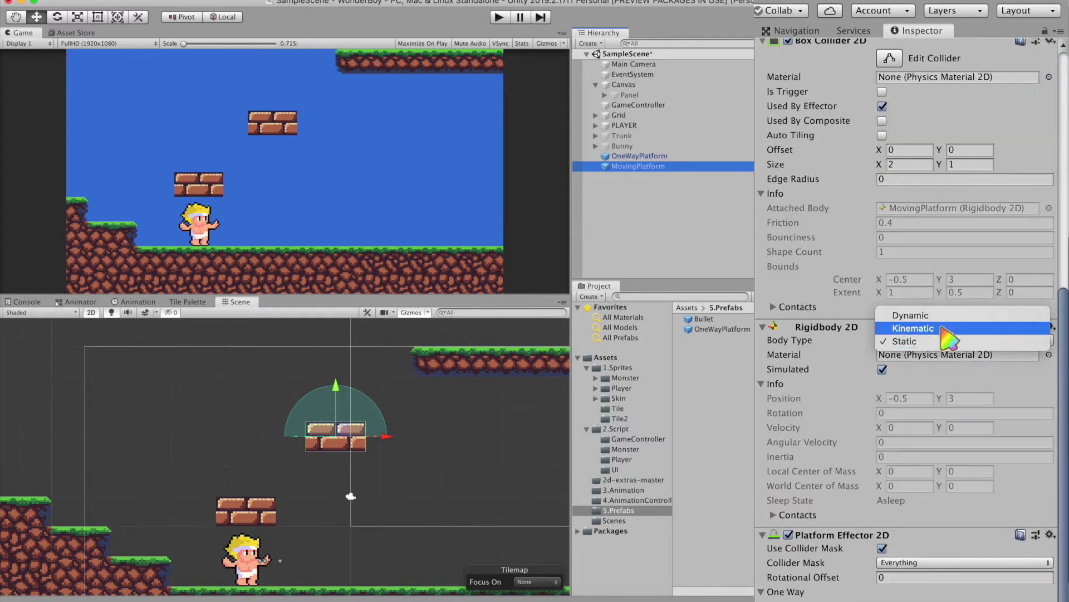
# Set the platform's Rigidbody 2D to Kinematic and create a Stage folder in 2.Script.
pyautogui.click(949, 332)
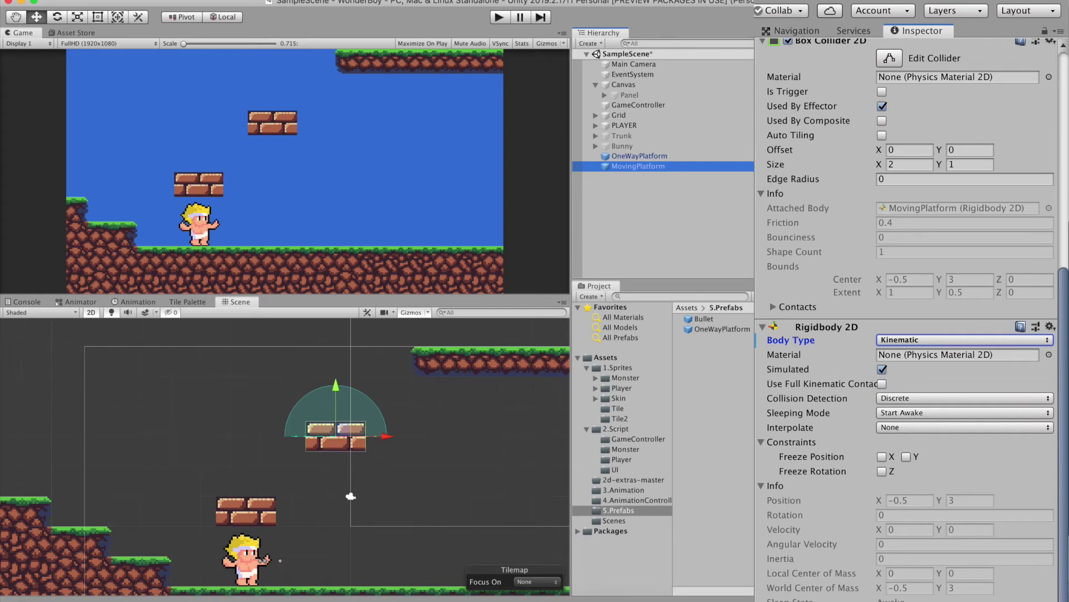
pyautogui.click(616, 429)
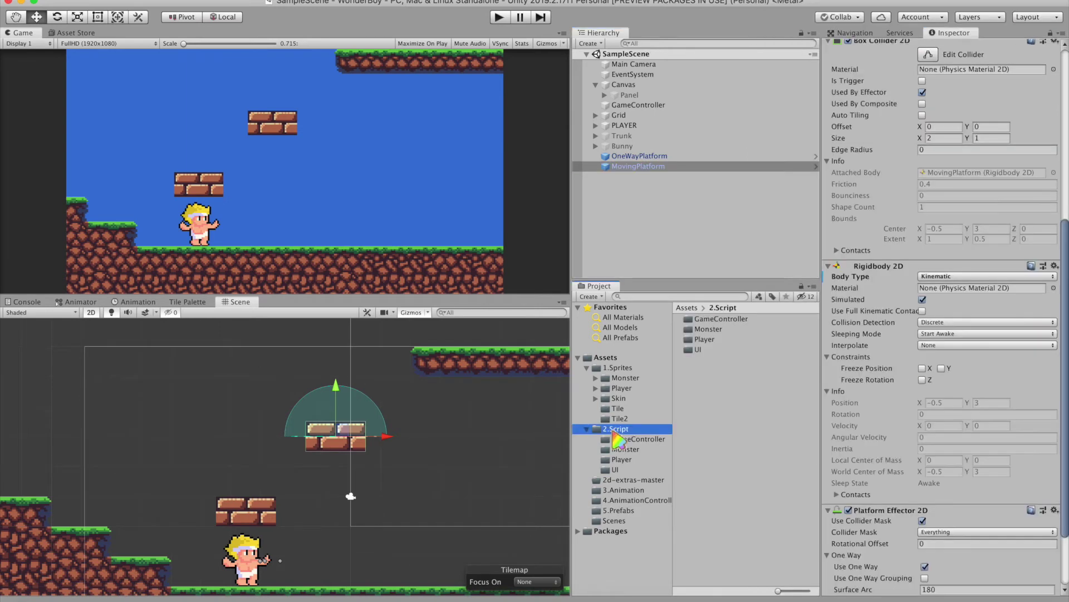
pyautogui.rightClick(713, 399)
pyautogui.moveTo(712, 320)
pyautogui.click(947, 65)
pyautogui.write('Stage')
pyautogui.press('Return')
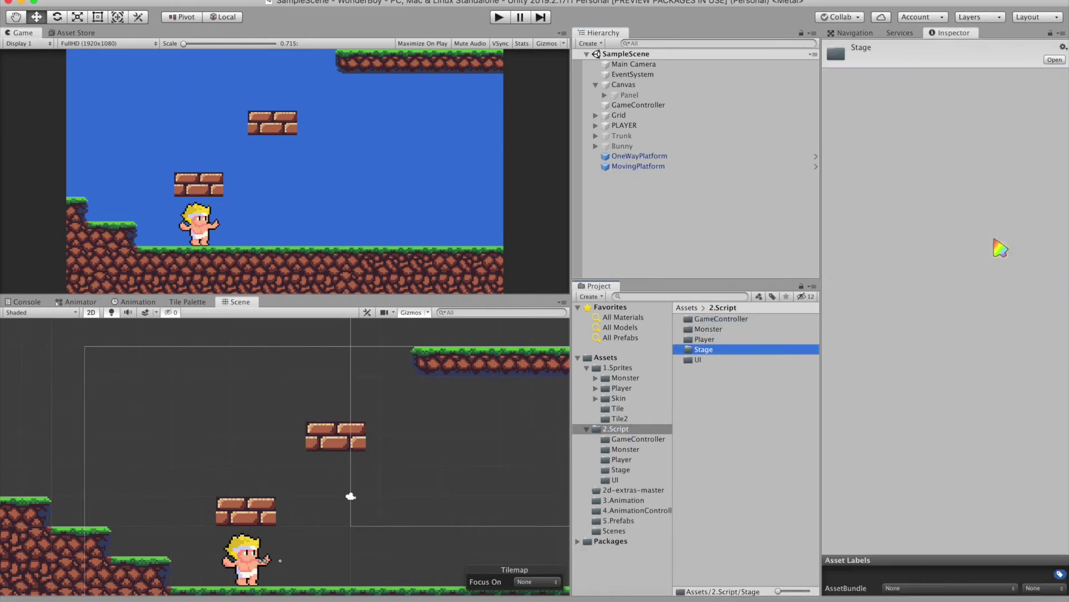
# Create a MovingPlatform C# script in Stage and attach it to the MovingPlatform object.
pyautogui.doubleClick(712, 352)
pyautogui.rightClick(722, 355)
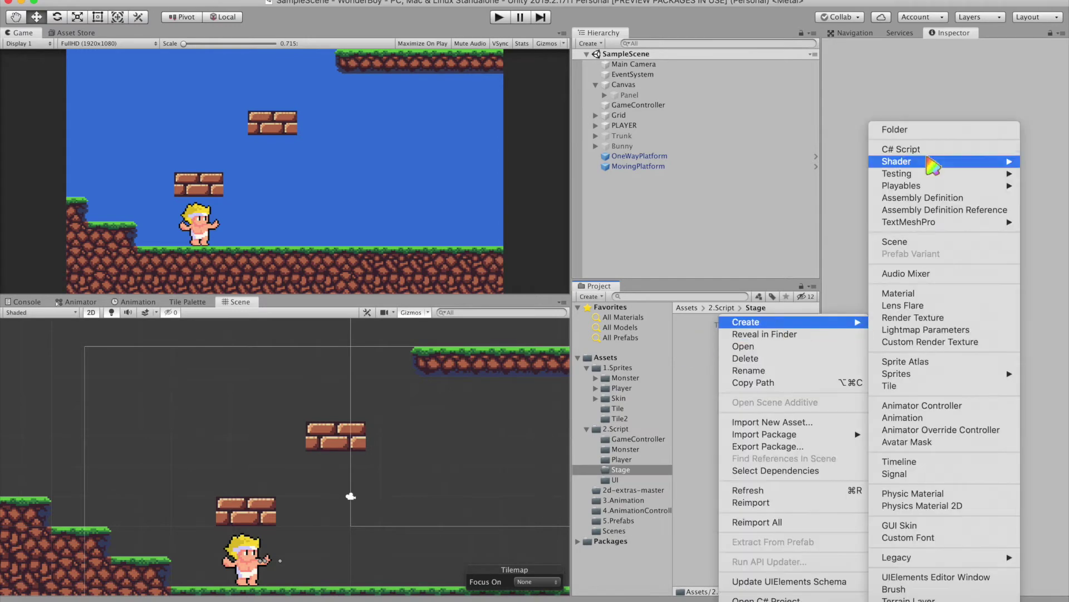
pyautogui.click(919, 143)
pyautogui.write('MovingPlatform')
pyautogui.press('Return')
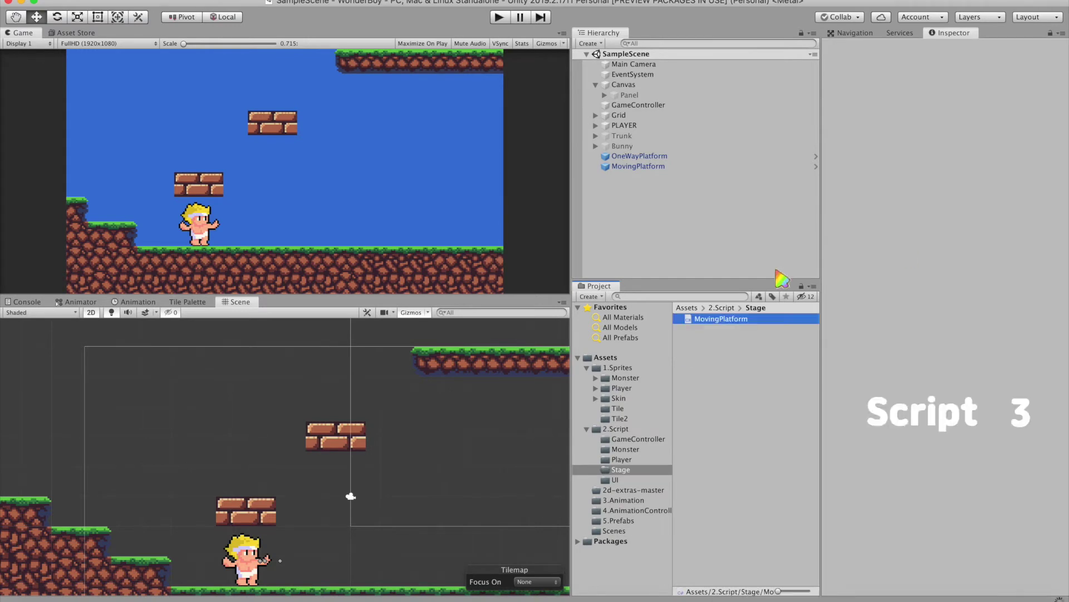
pyautogui.moveTo(722, 318); pyautogui.dragTo(639, 166)
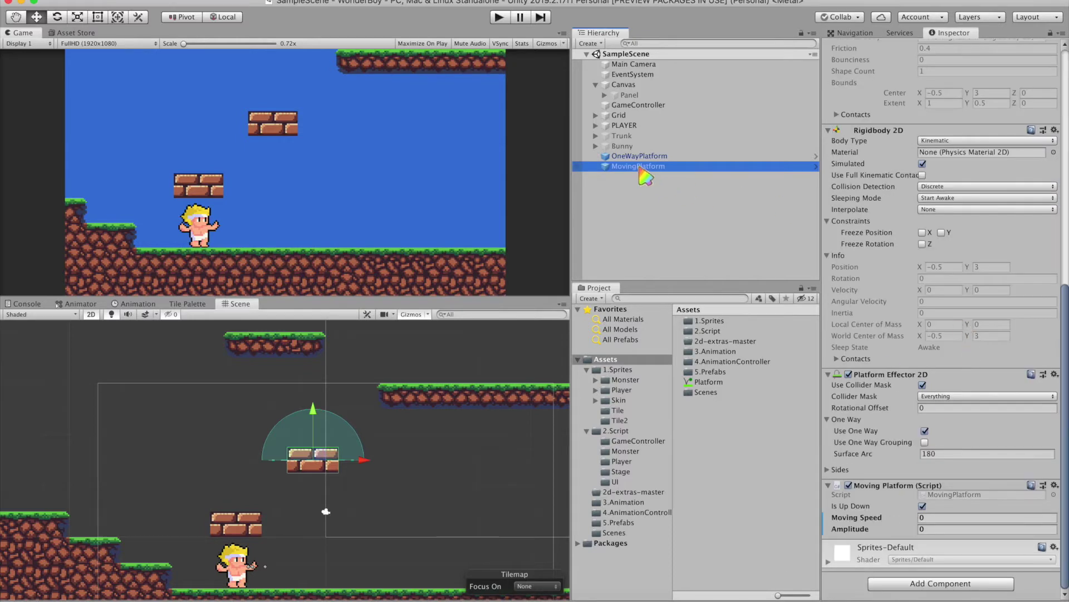
# Save MovingPlatform as a prefab in 5.Prefabs with Moving Speed 4.
pyautogui.moveTo(639, 168); pyautogui.dragTo(715, 378)
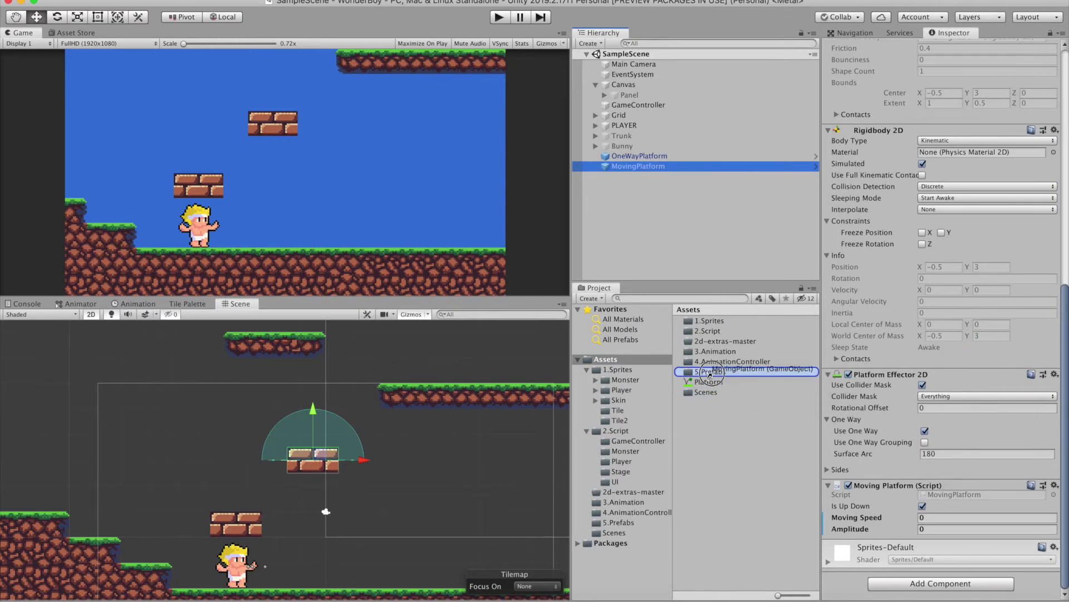
pyautogui.click(641, 197)
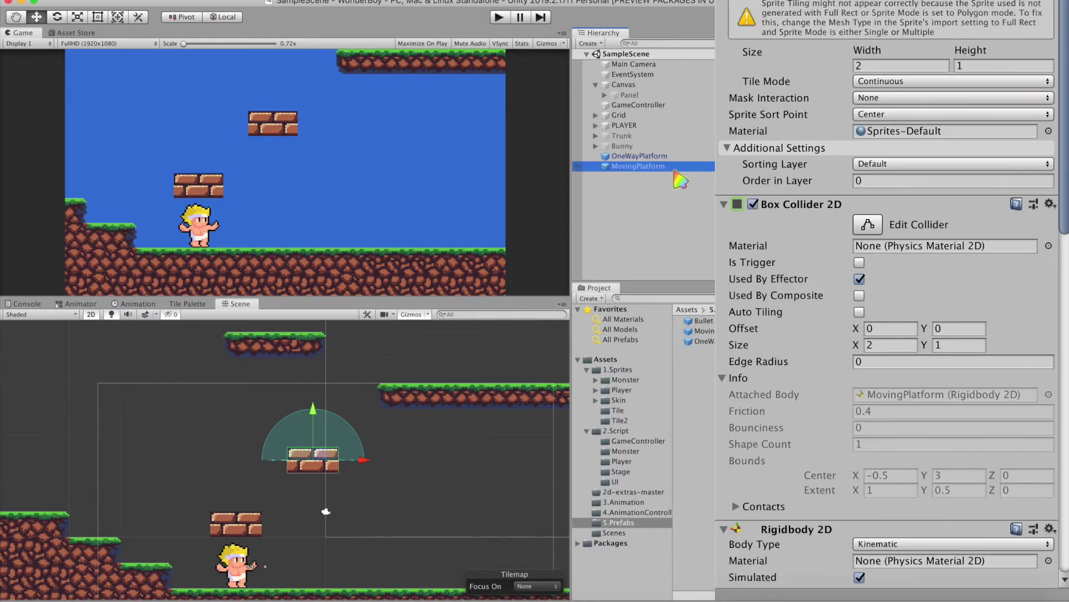
pyautogui.scroll(-10, 888, 310)
pyautogui.click(899, 470)
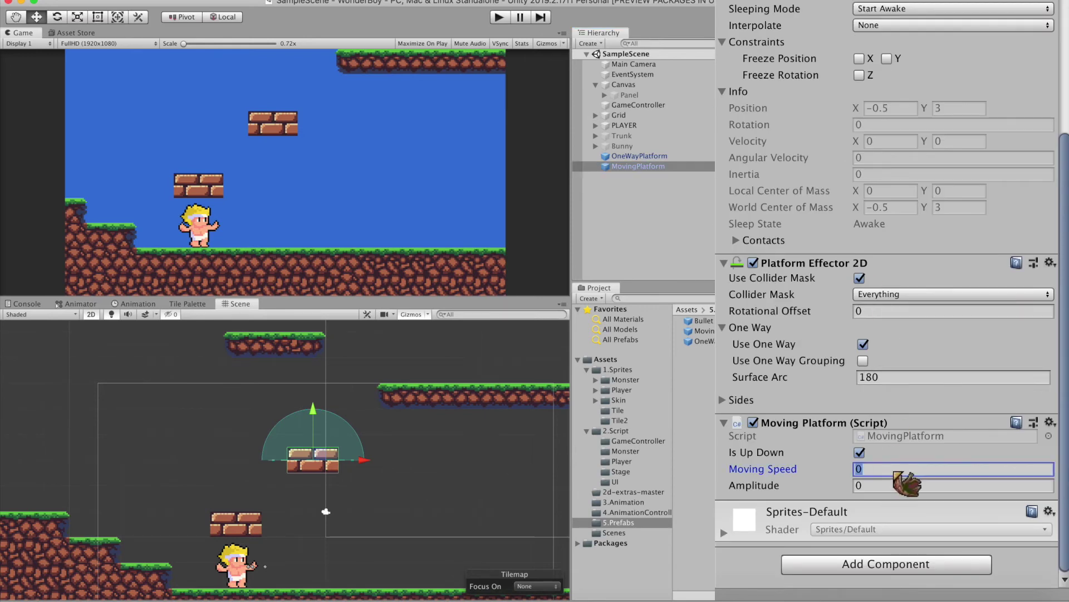
pyautogui.press('Tab')
pyautogui.write('1.5')
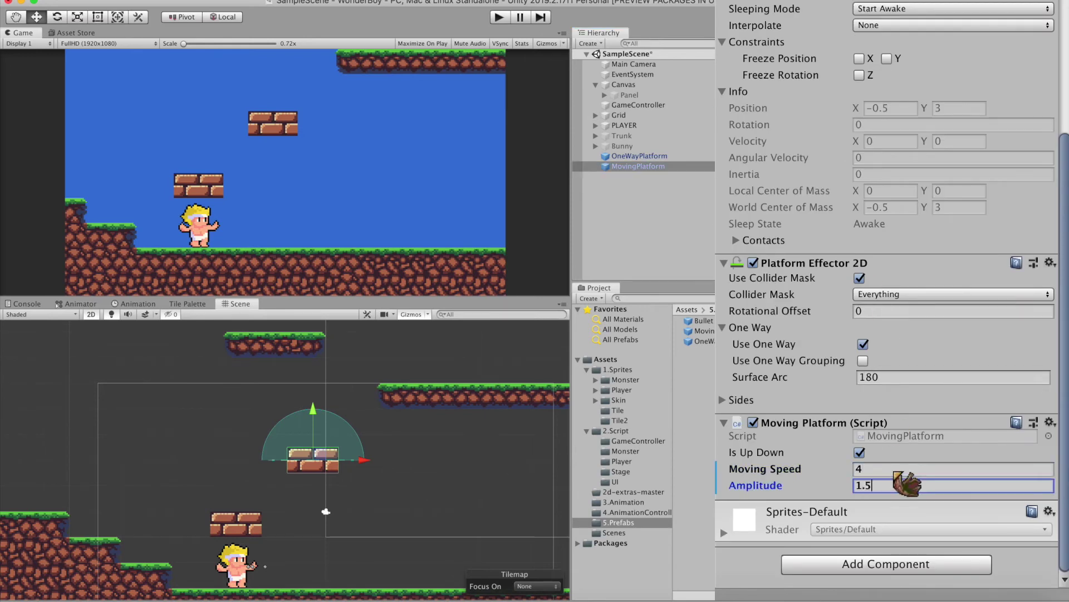
# Place a second moving platform further left and lower with Amplitude 2, then run the game.
pyautogui.moveTo(721, 330); pyautogui.dragTo(663, 186)
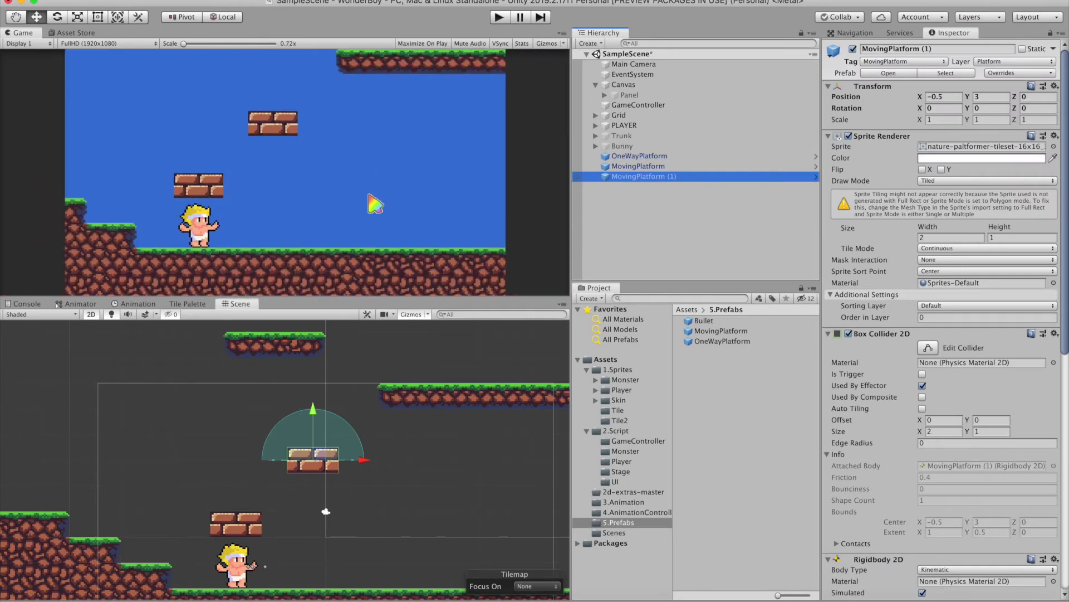
pyautogui.moveTo(359, 465); pyautogui.dragTo(235, 483)
pyautogui.scroll(-10, 919, 557)
pyautogui.click(888, 485)
pyautogui.write('2')
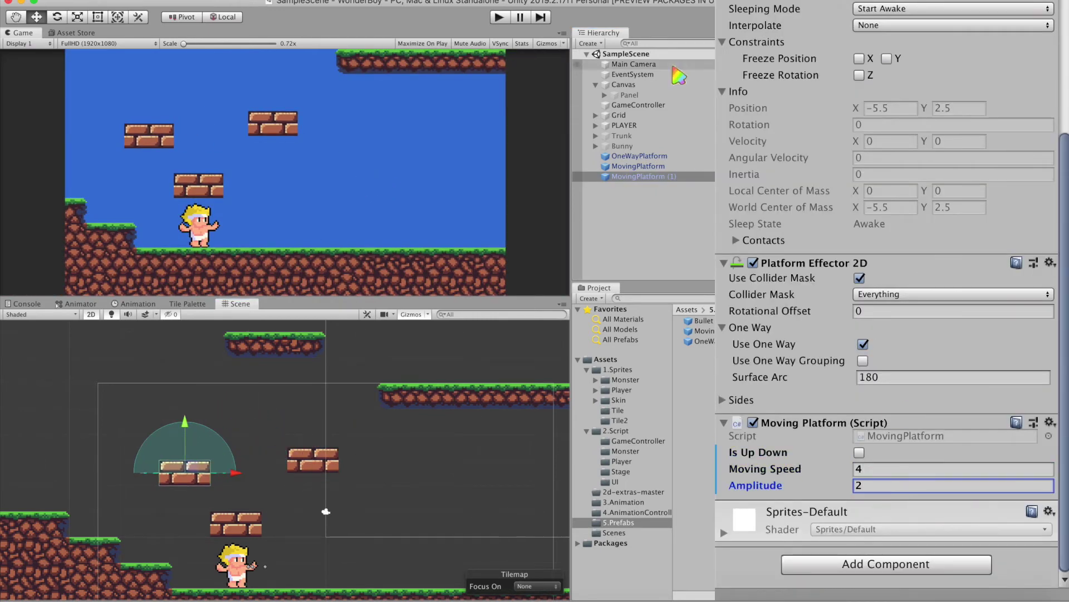
pyautogui.click(499, 16)
pyautogui.click(401, 505)
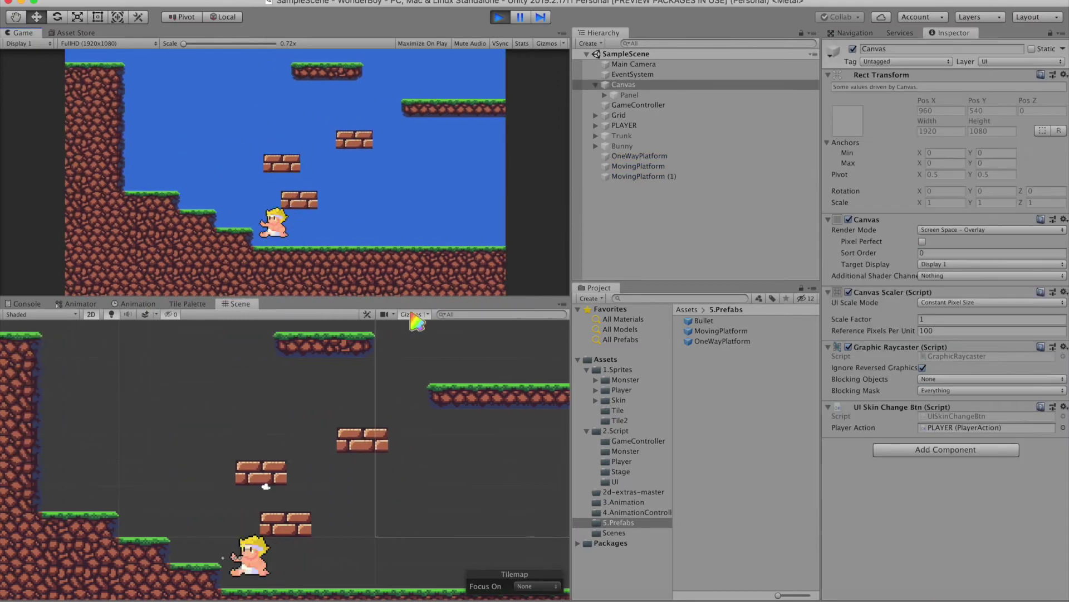
# Ride the moving brick platforms with jump and arrow keys up to the grass platform, then stop play.
pyautogui.press('space')
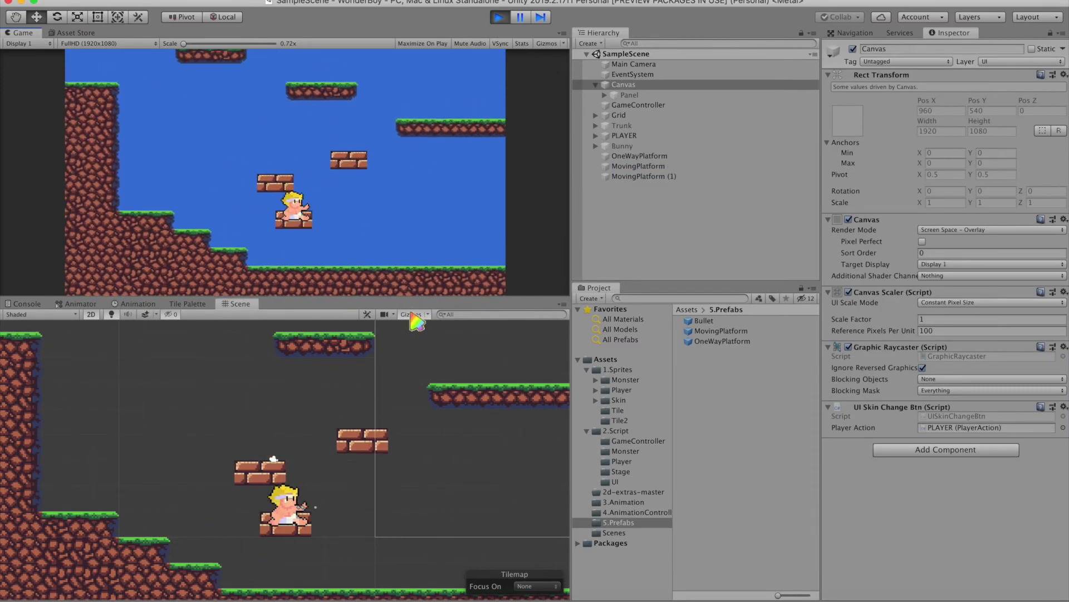
pyautogui.press('Left')
pyautogui.press('space')
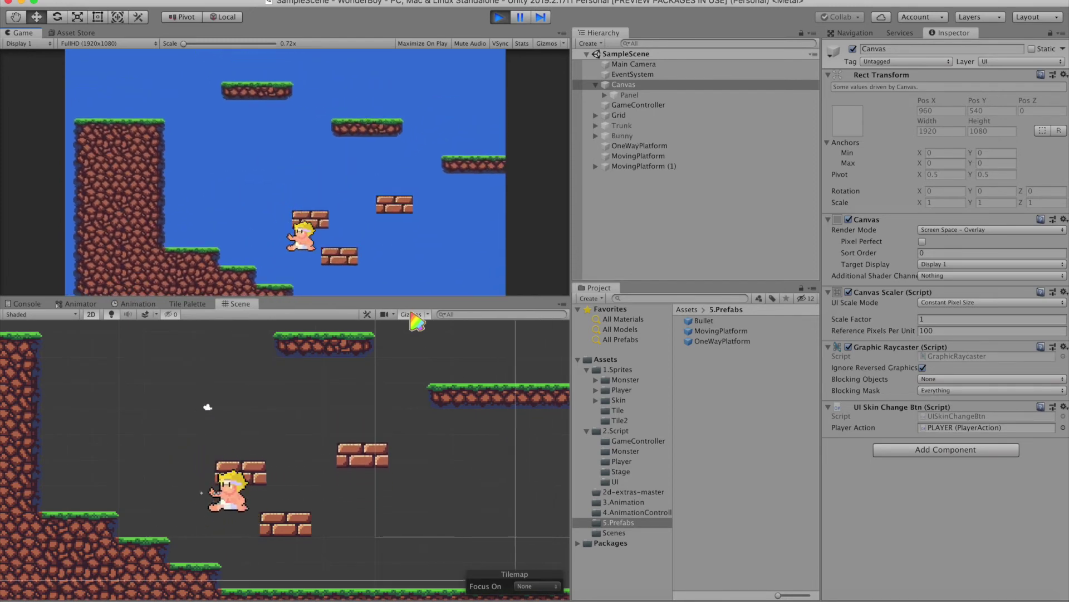
pyautogui.press('Right')
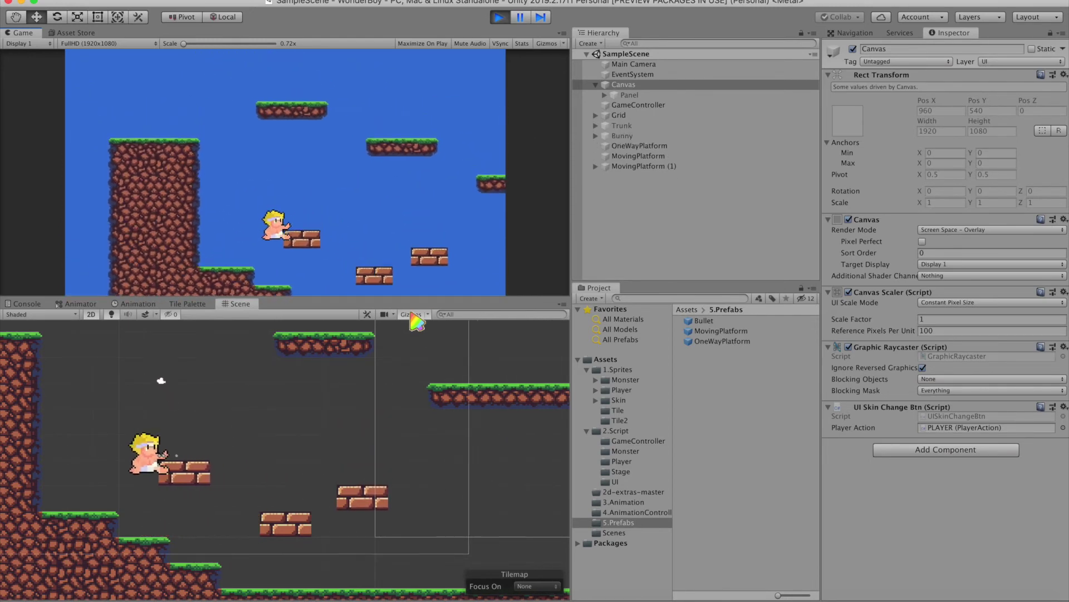
pyautogui.press('Right')
pyautogui.press('space')
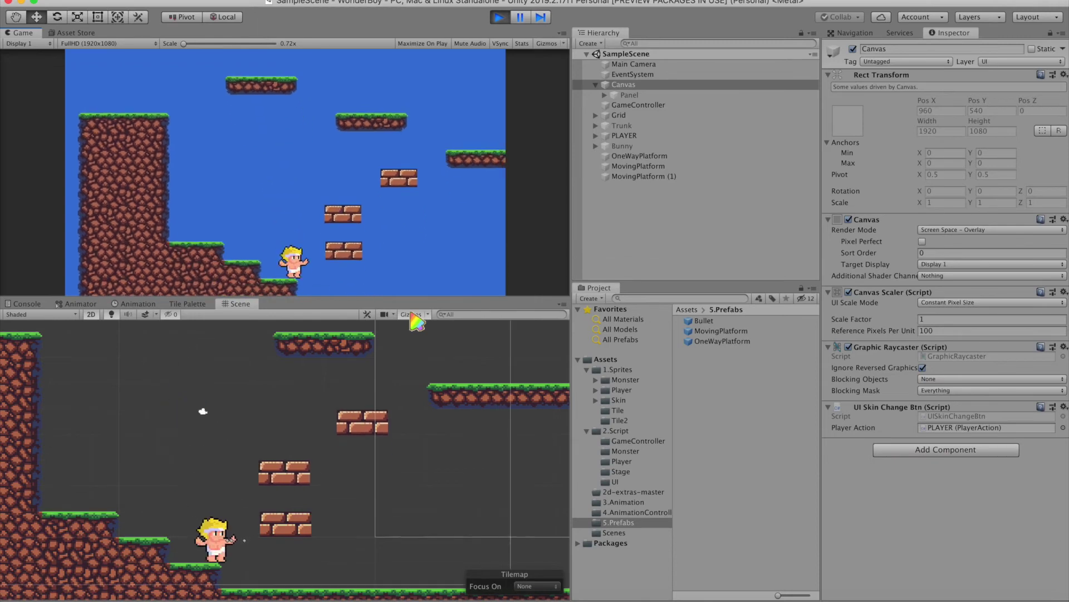
pyautogui.press('Right')
pyautogui.press('space')
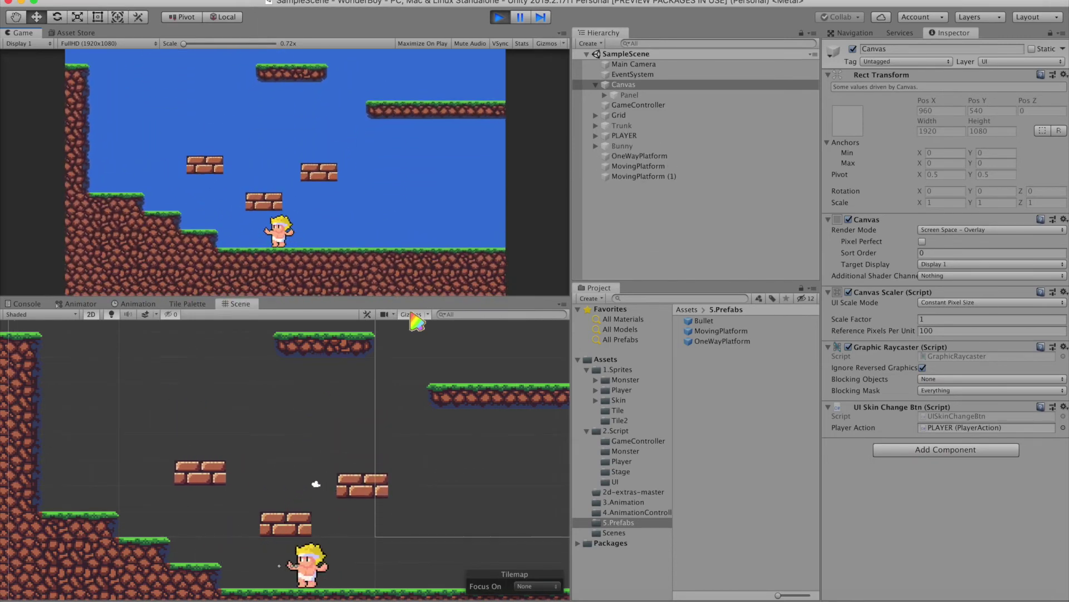
pyautogui.press('space')
pyautogui.press('space')
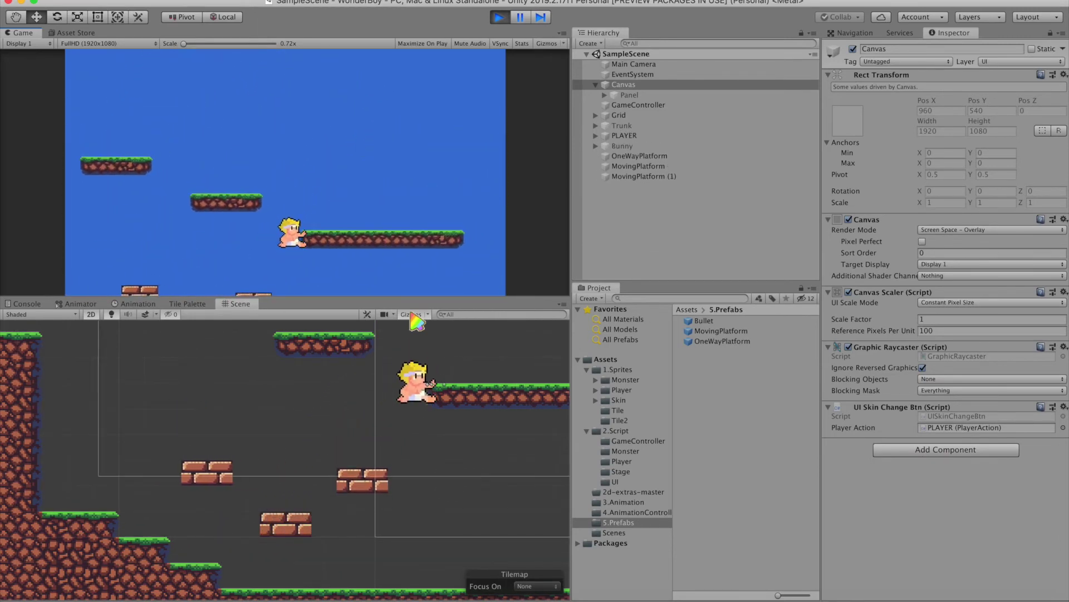
pyautogui.hotkey('ctrl', 'p')
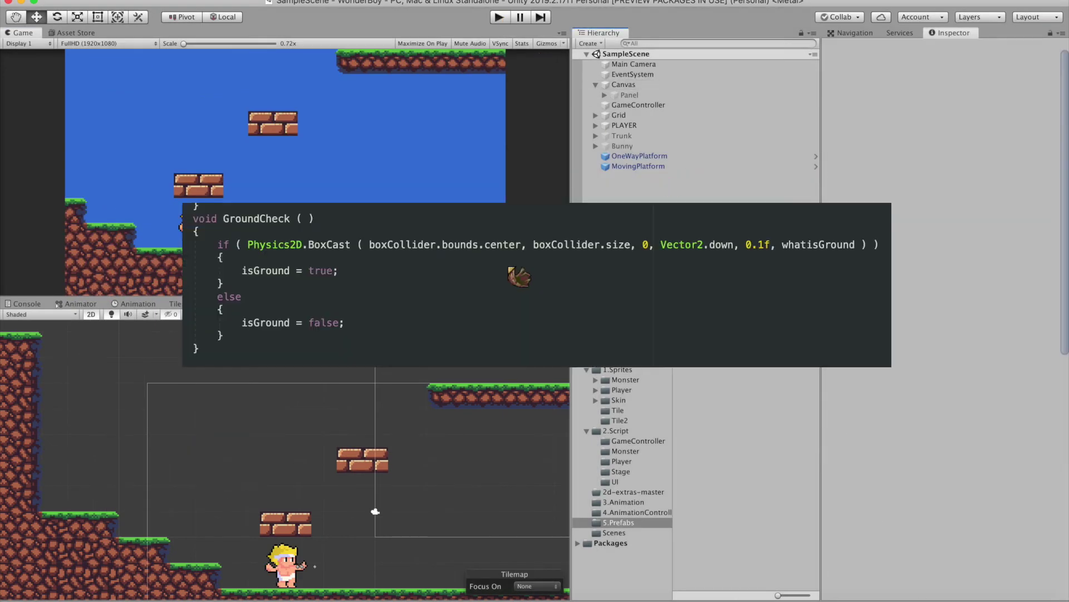
# Select PLAYER and open its PlayerMovement script from the Inspector's Script field.
pyautogui.click(635, 126)
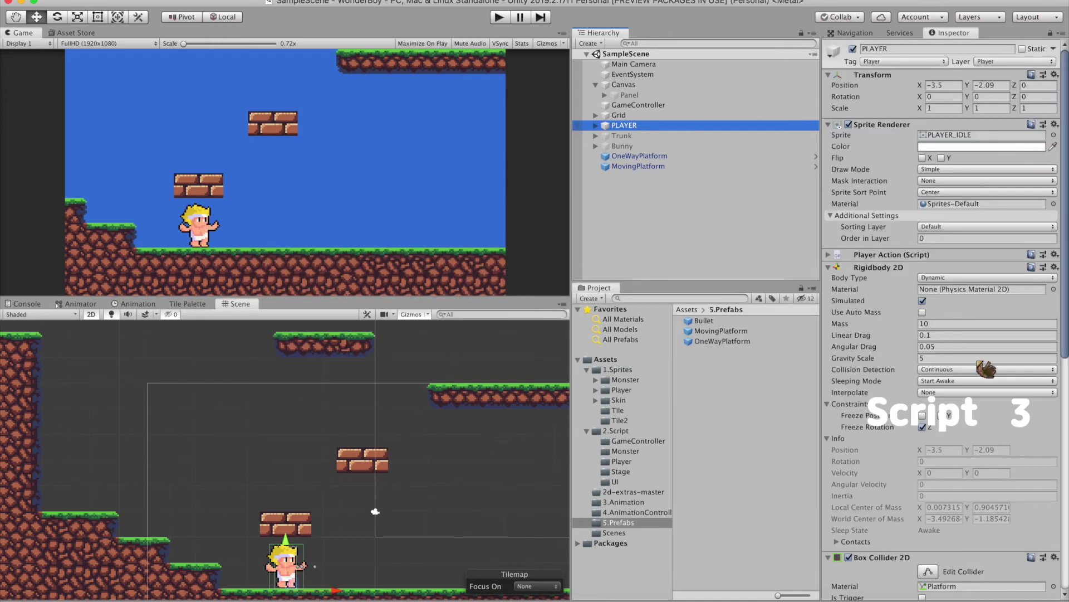
pyautogui.scroll(-10, 984, 369)
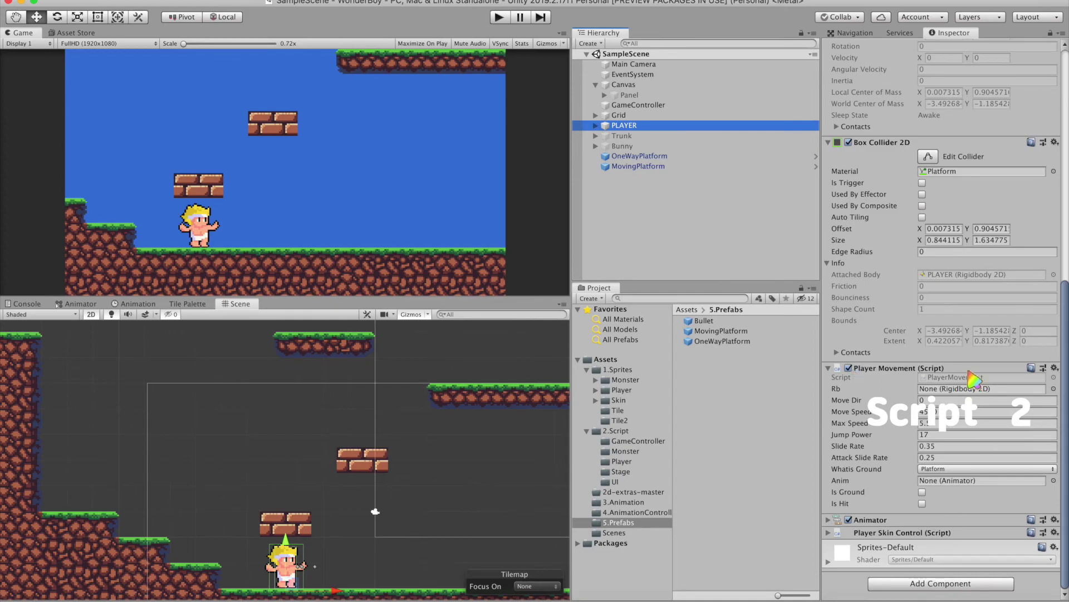
pyautogui.click(962, 377)
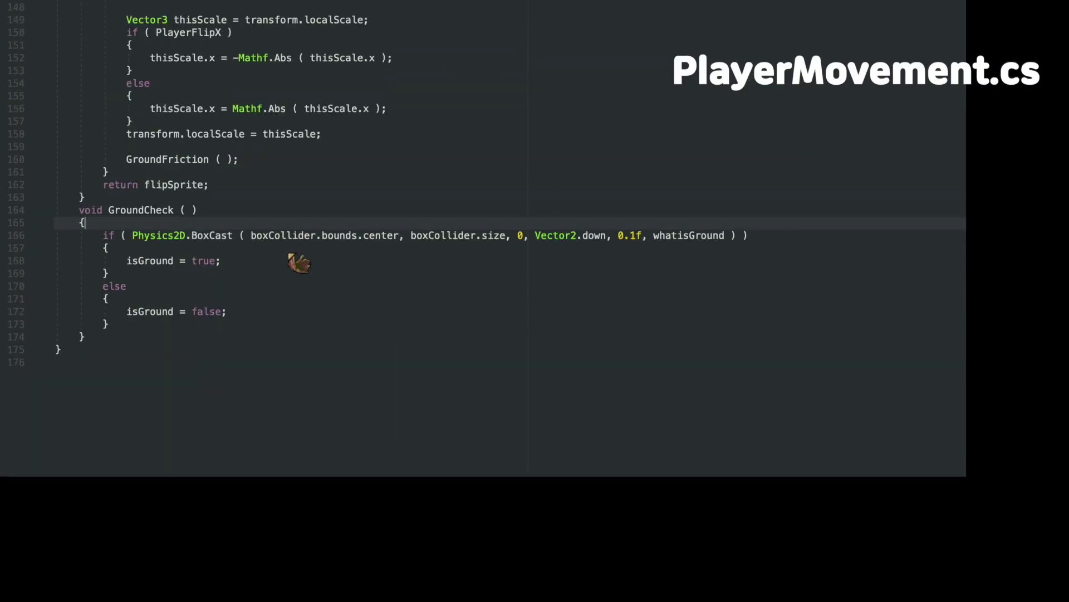
# Add a RaycastHit2D GroundBoxHit line inside GroundCheck and move to the script's last line.
pyautogui.press('Return')
pyautogui.write('RaycastHit2D GroundBoxHi')
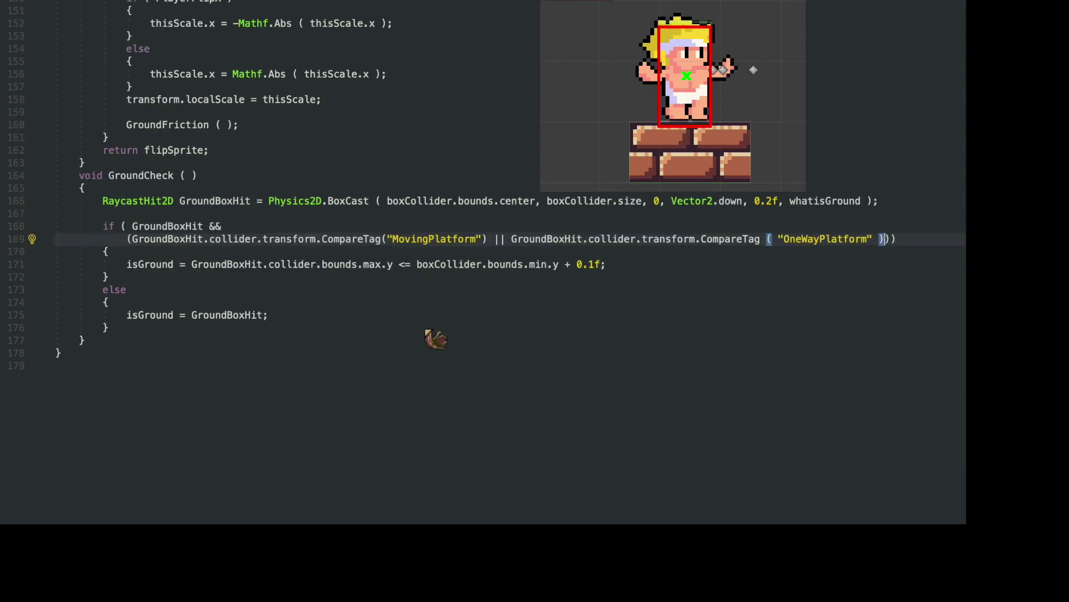
pyautogui.click(419, 377)
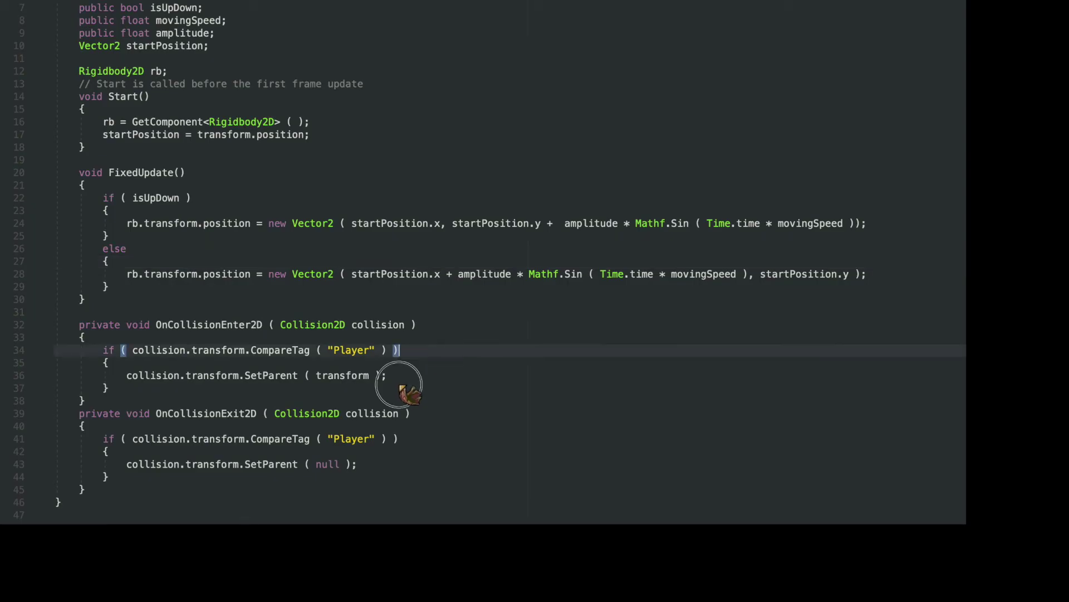
# Extend line 34's Player tag check with && collision.gameObject.GetComponent<PlayerMovement>().isGround.
pyautogui.click(394, 351)
pyautogui.write('&&')
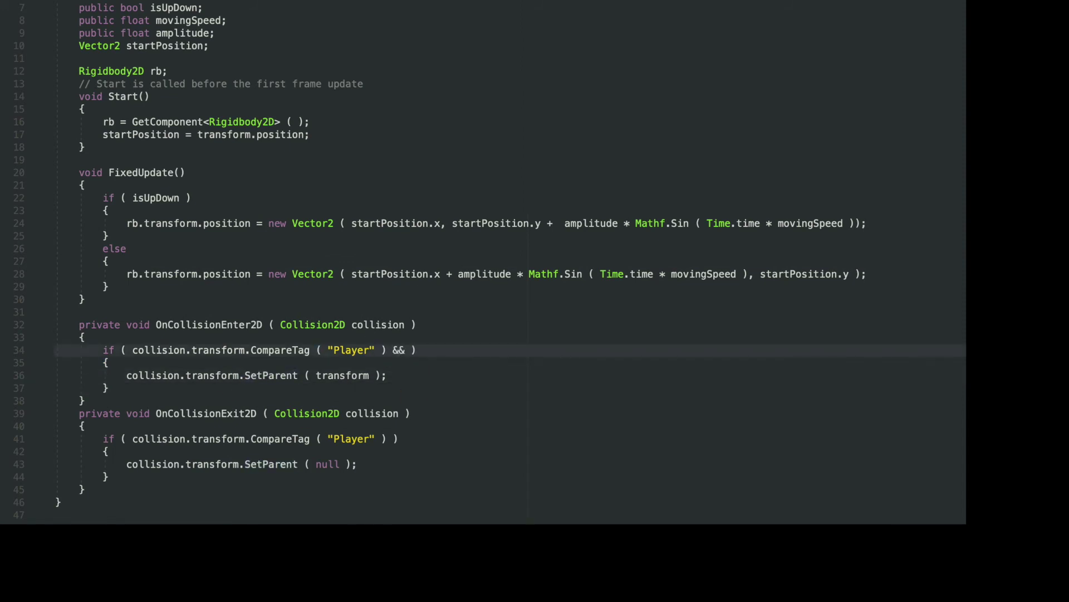
pyautogui.write('collision.gameObject.GetComponent<Player ')
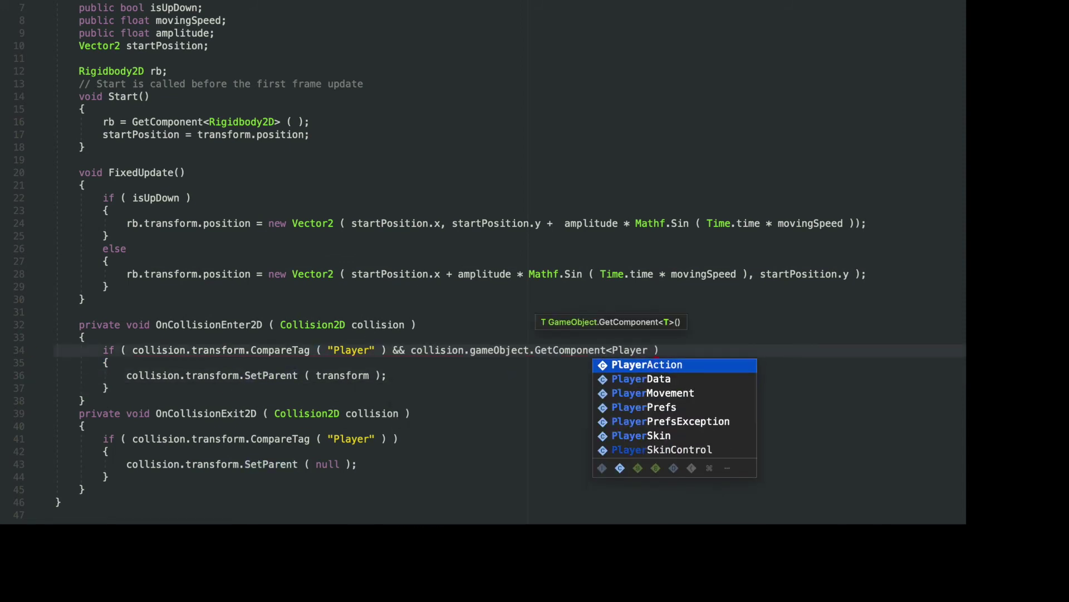
pyautogui.write('M')
pyautogui.press('Return')
pyautogui.write('>().isGround')
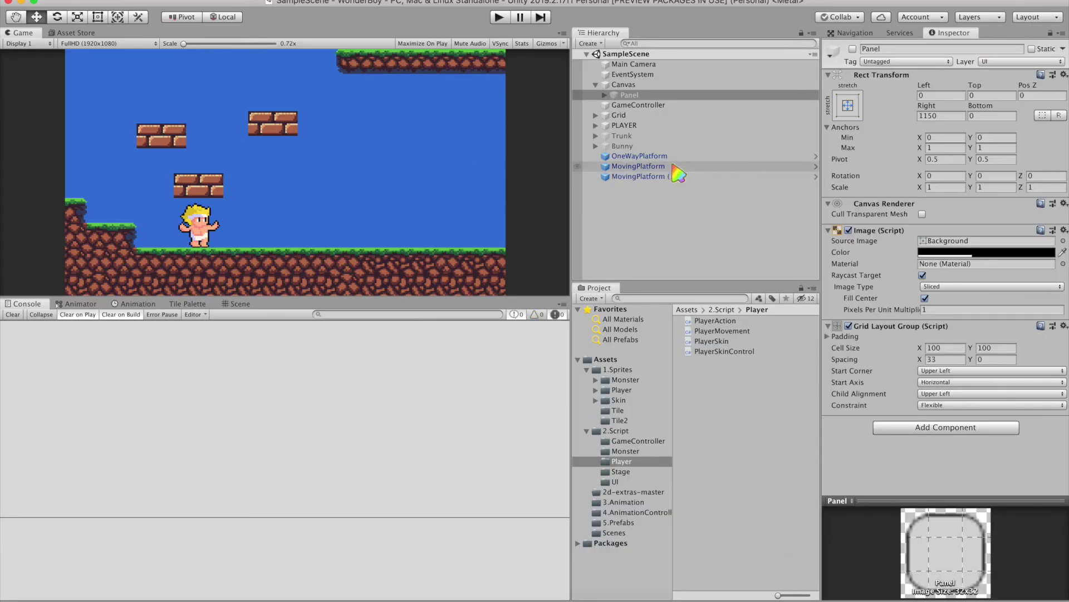
# Raise MovingPlatform (1) one unit to Y 3.5 and start play mode.
pyautogui.click(676, 174)
pyautogui.click(237, 304)
pyautogui.moveTo(222, 419); pyautogui.dragTo(222, 395)
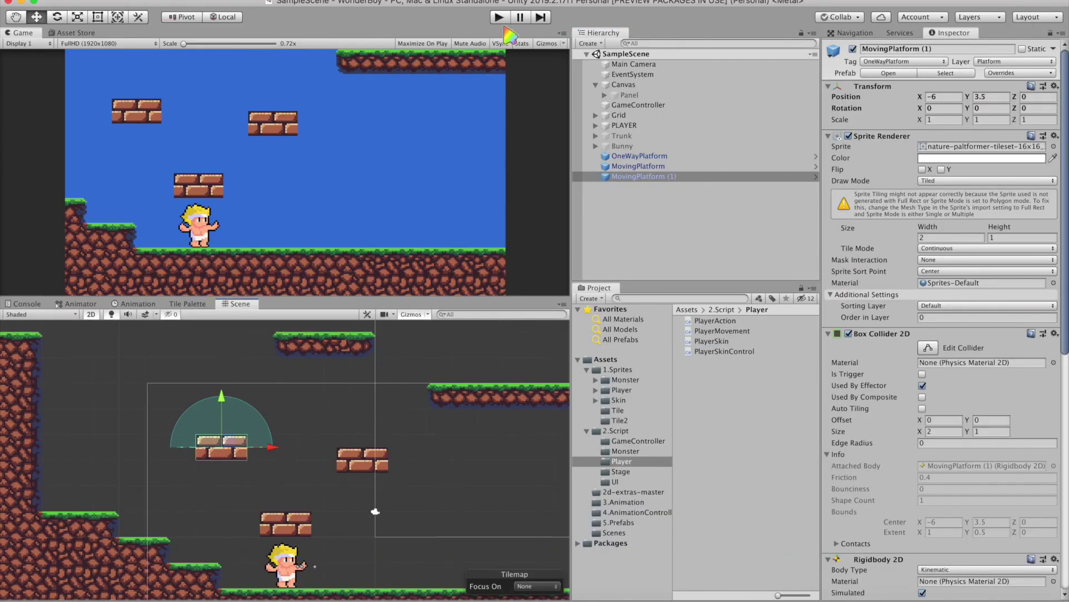
pyautogui.press('super+p')
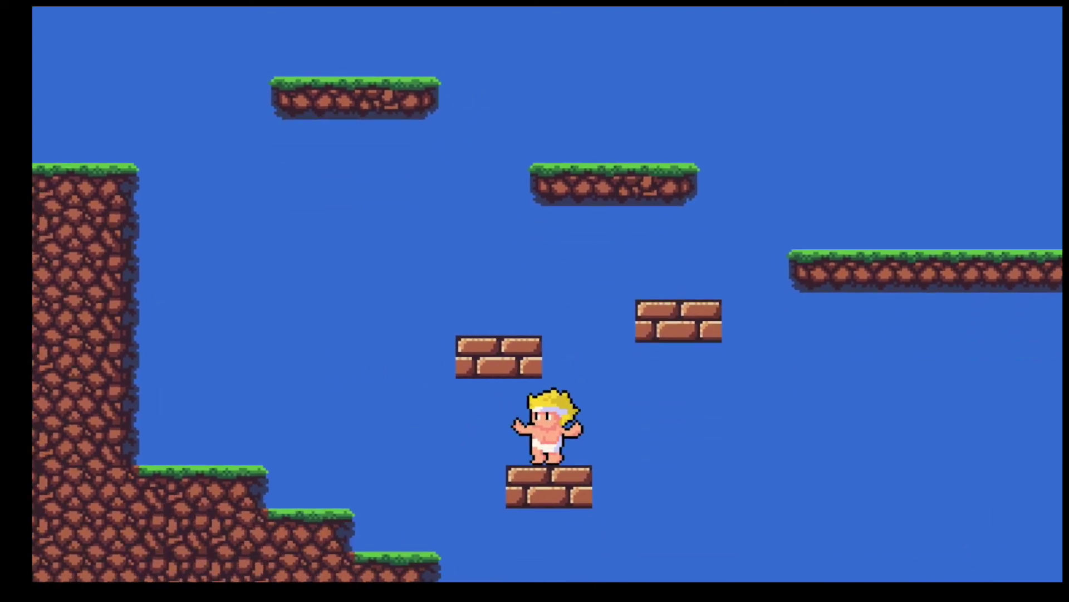
# Open the in-game inventory, then jump left off the brick block and hop between blocks.
pyautogui.press('i')
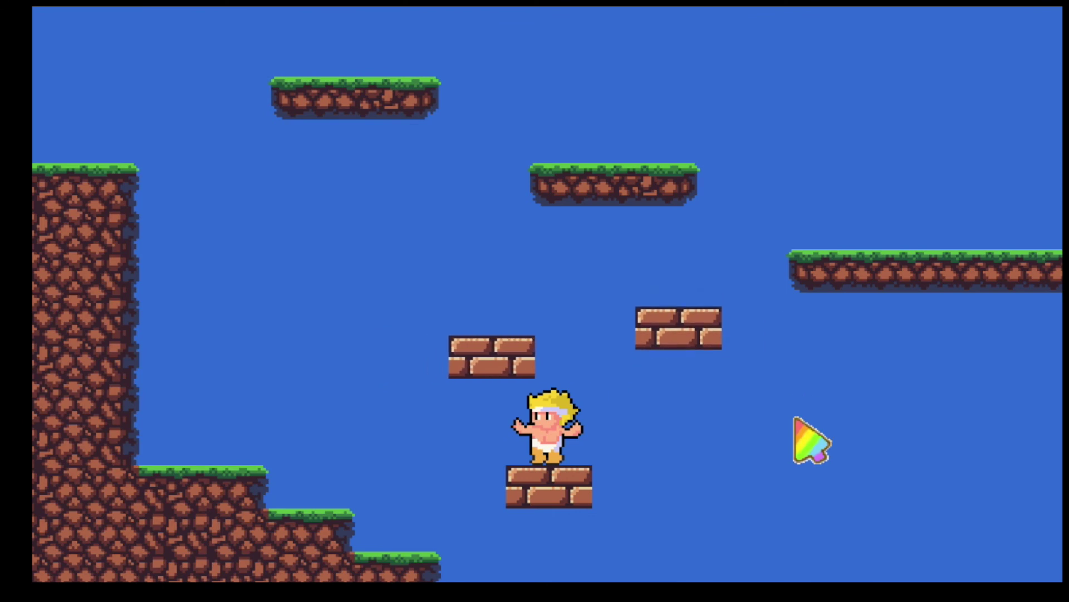
pyautogui.press('space')
pyautogui.press('Left')
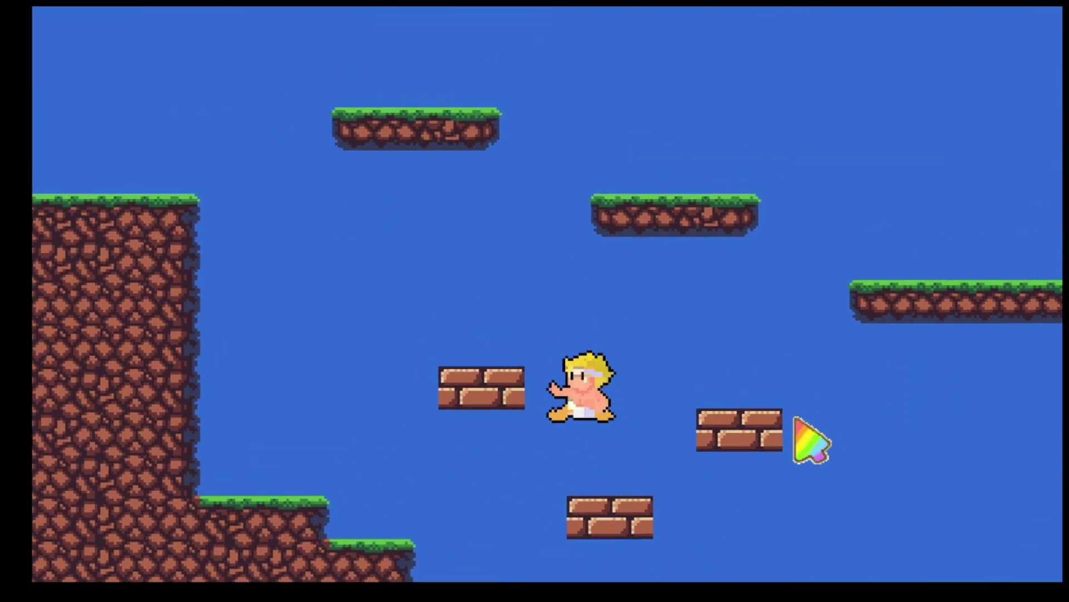
pyautogui.press('space')
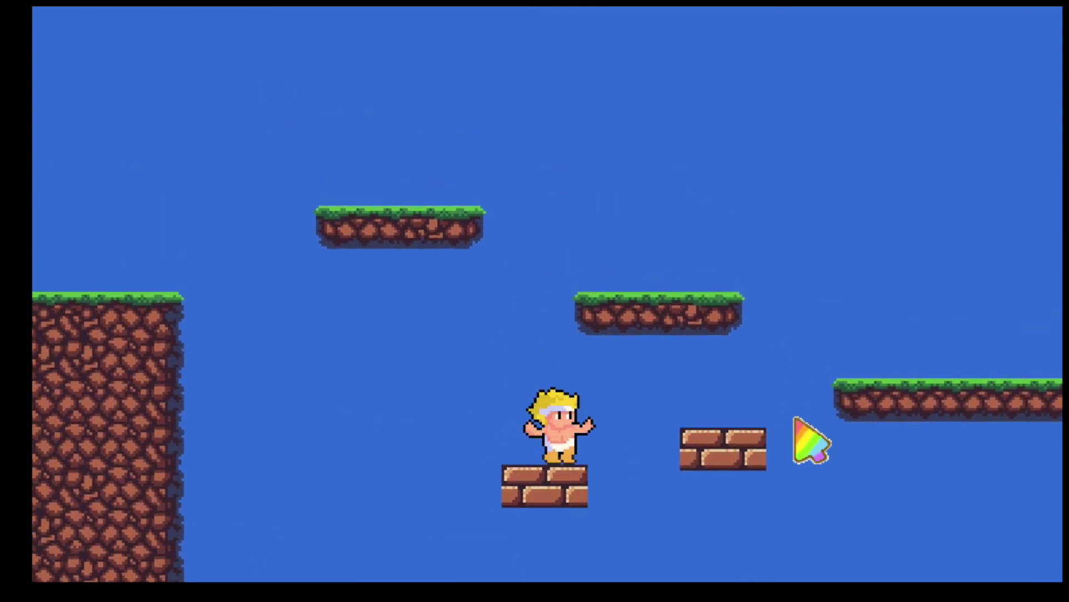
# Leap left onto the ledge beside the cliff, then jump rightward toward further brick blocks.
pyautogui.press('Left')
pyautogui.press('space')
pyautogui.press('Right')
pyautogui.press('space')
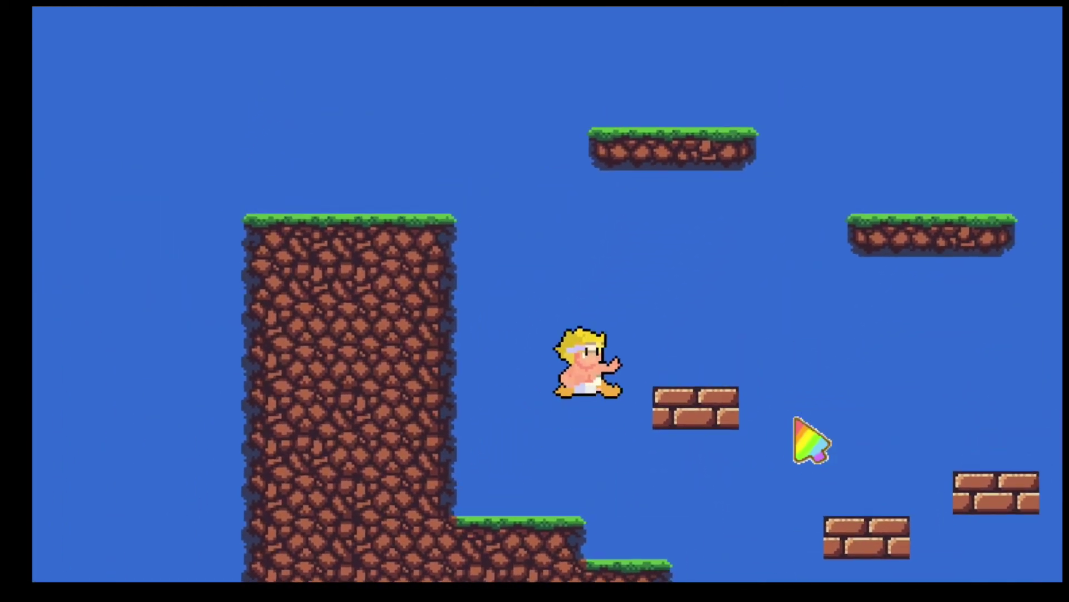